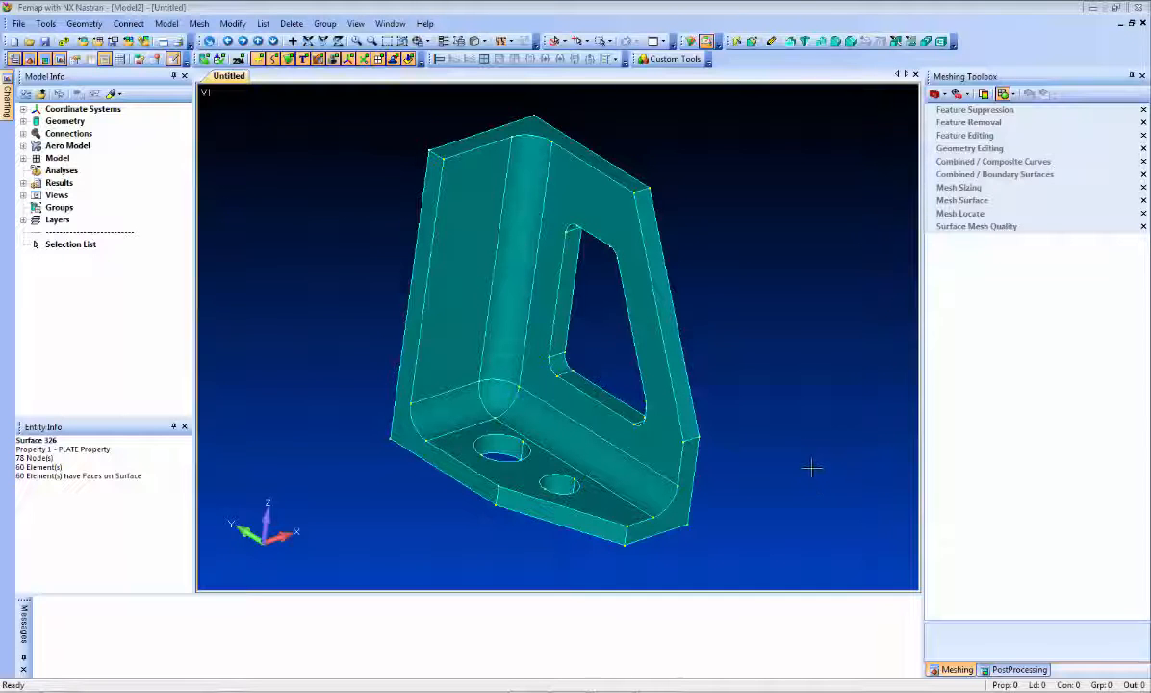
- Set up Feature Editing to select by Surface with the Edit operation
mouse_move(770, 358)
middle_down()
mouse_move(776, 368)
mouse_move(773, 357)
middle_up()
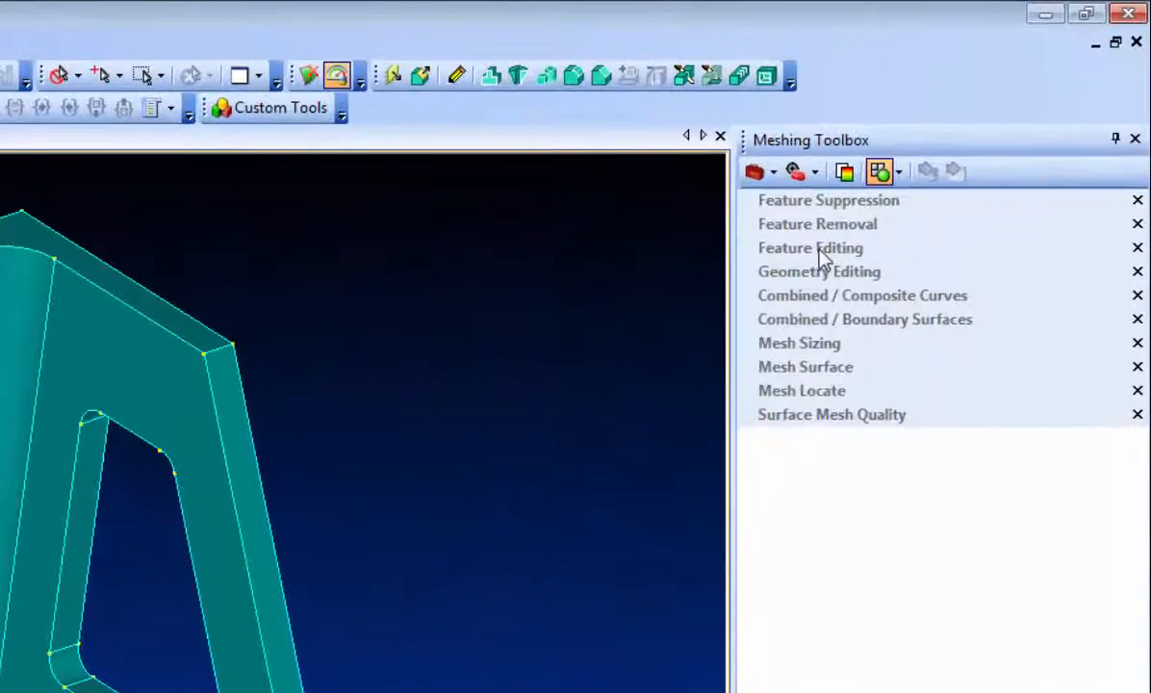
click(821, 253)
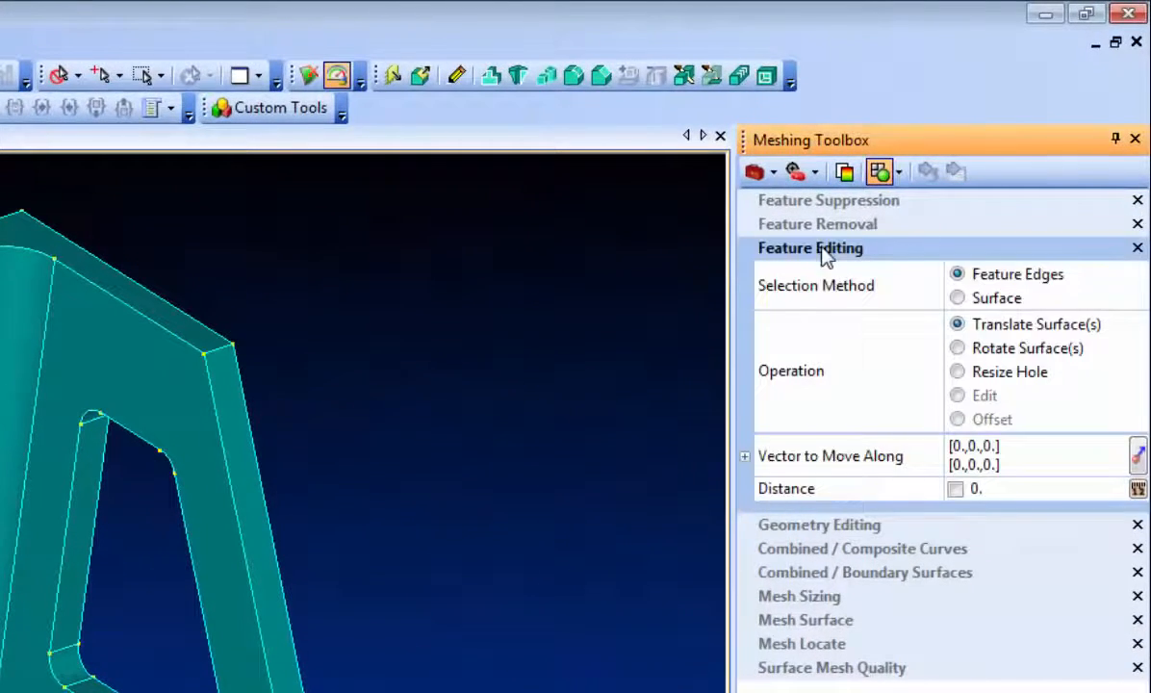
click(971, 301)
click(957, 396)
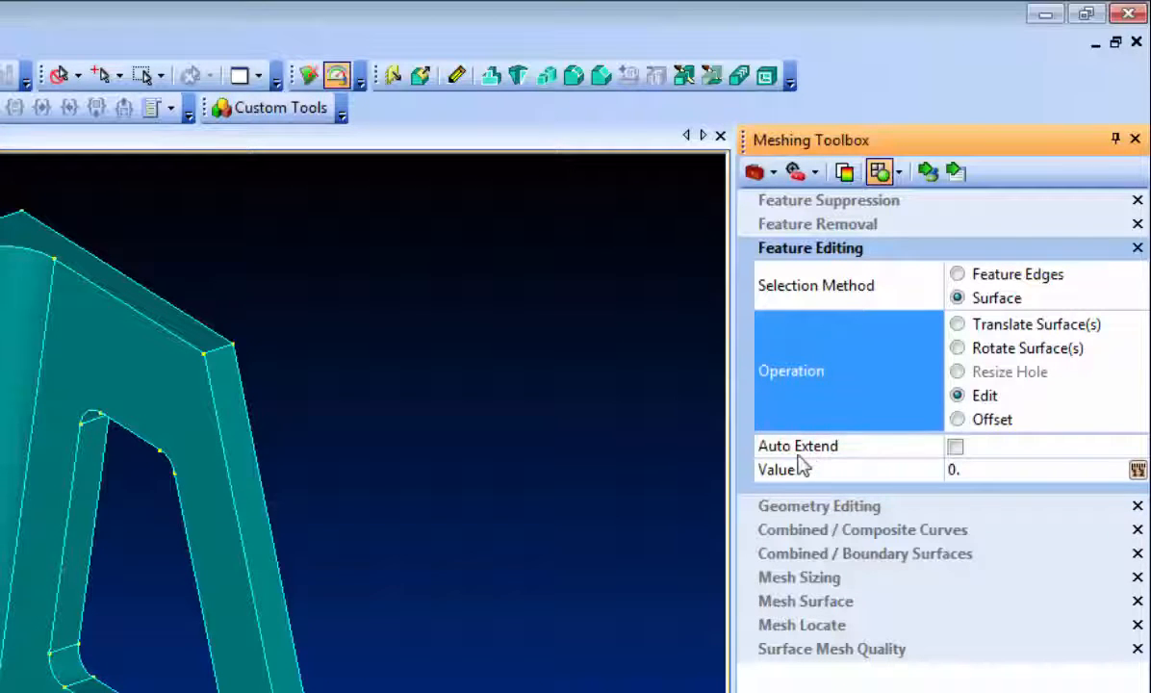
- Try editing the inner face of the side wall without the cutout by 0.1 with Auto Extend off, and undo it
click(981, 470)
text(.1)
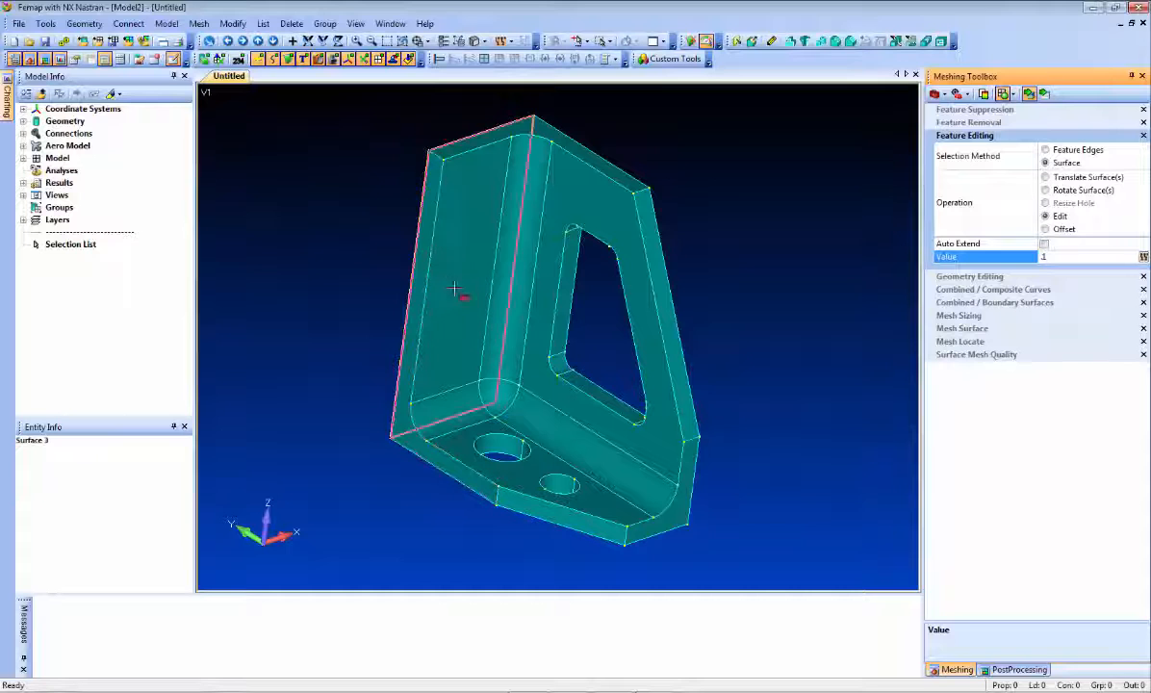
right_click(471, 316)
click(526, 529)
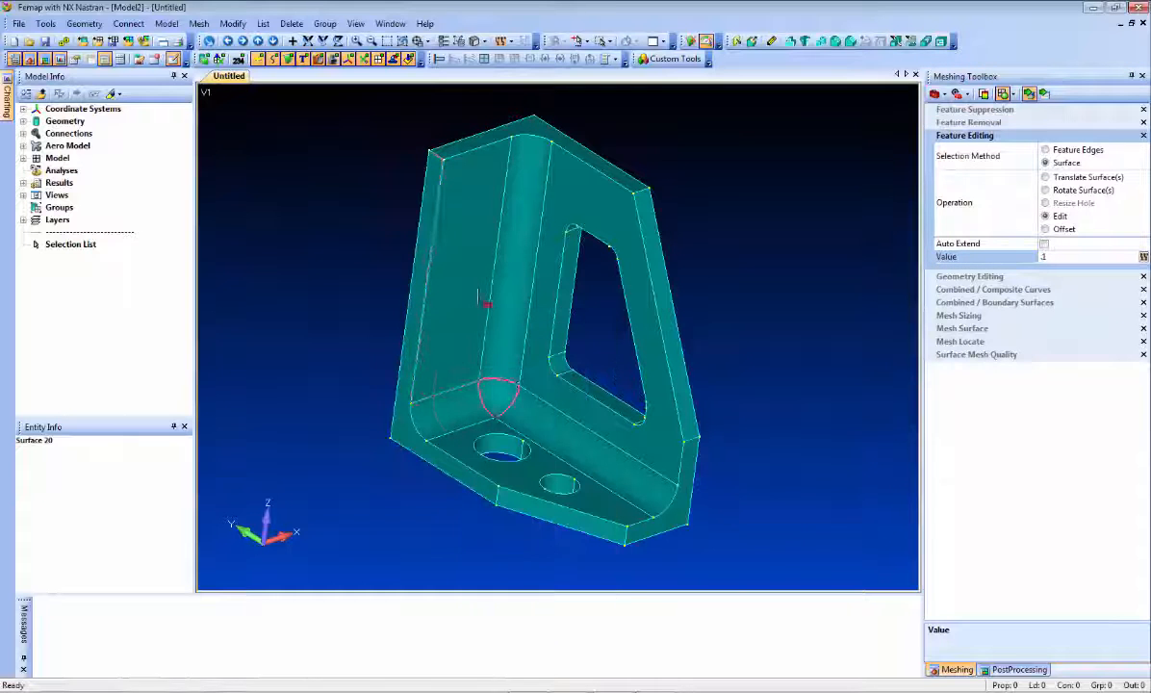
middle_drag(357, 314, 345, 277)
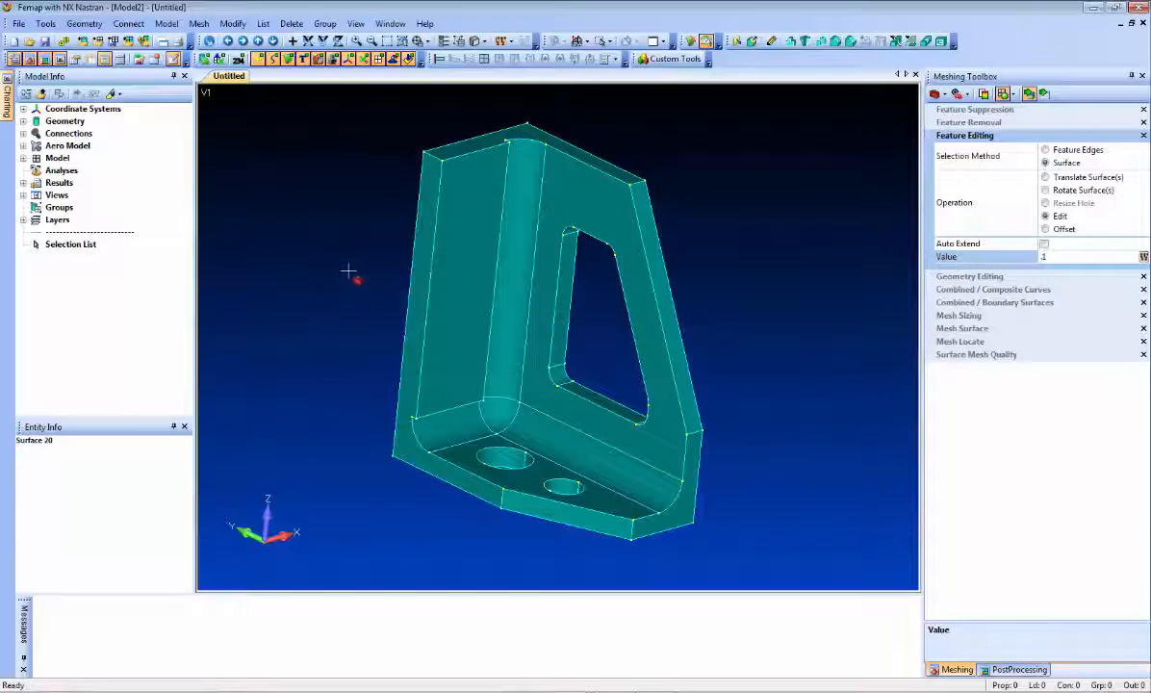
key(ctrl+z)
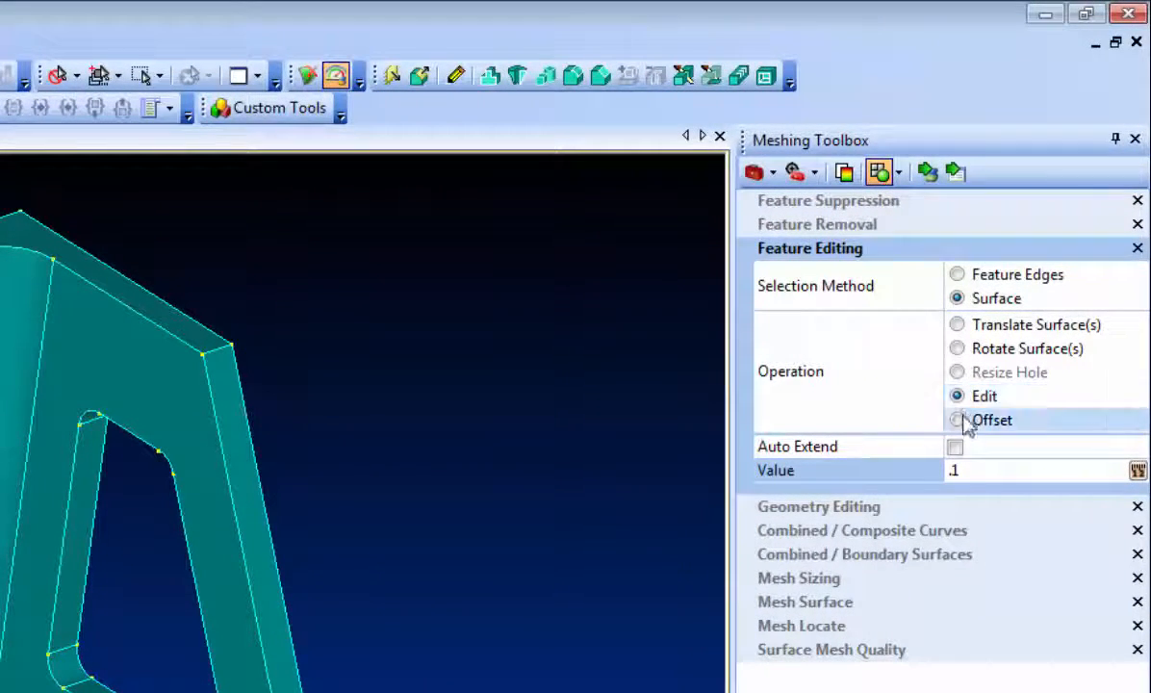
- Try the same 0.1 edit on the side wall's inner face with Auto Extend on, and undo it
click(954, 450)
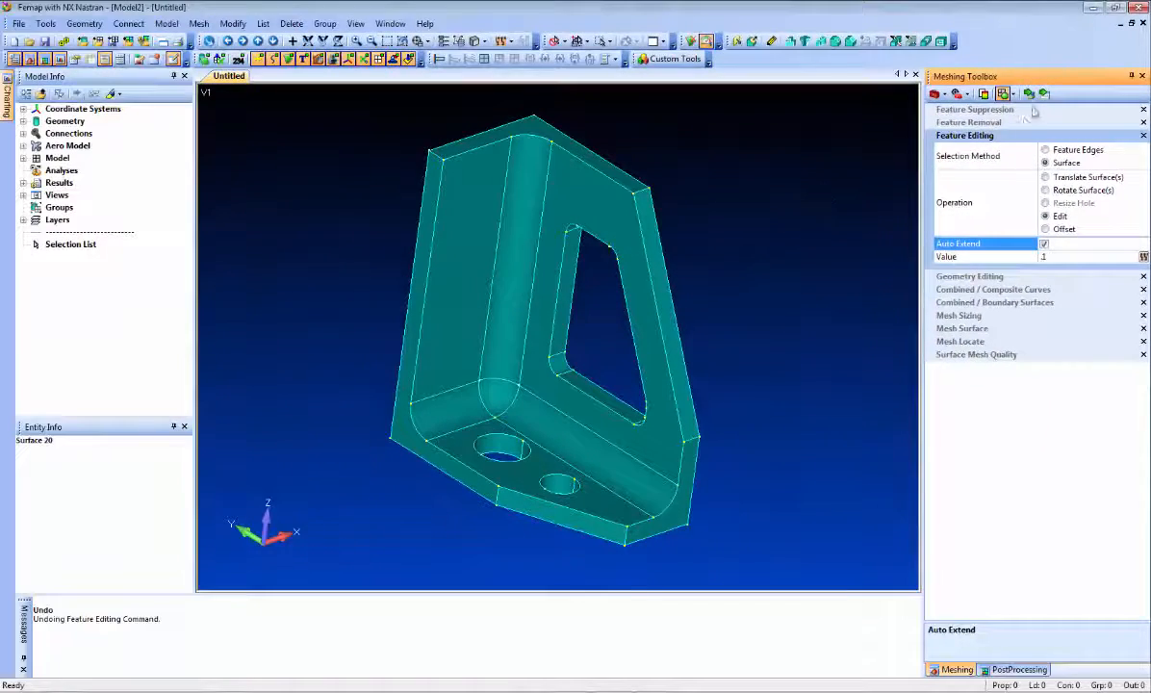
click(1029, 95)
click(464, 290)
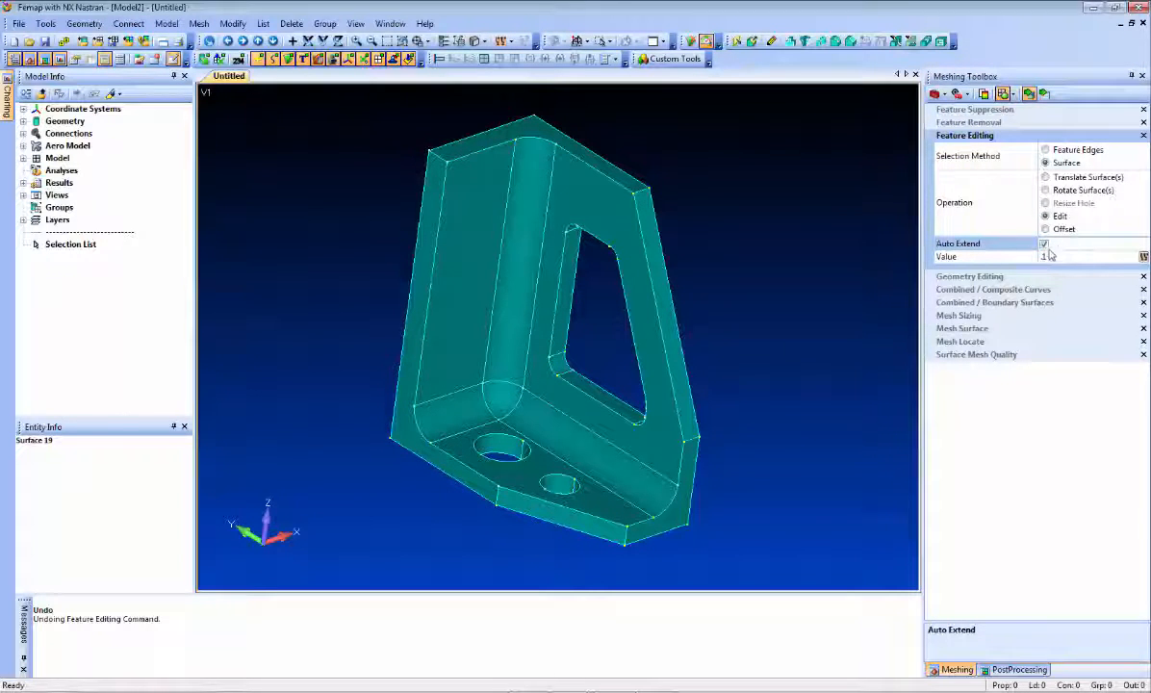
key(ctrl+z)
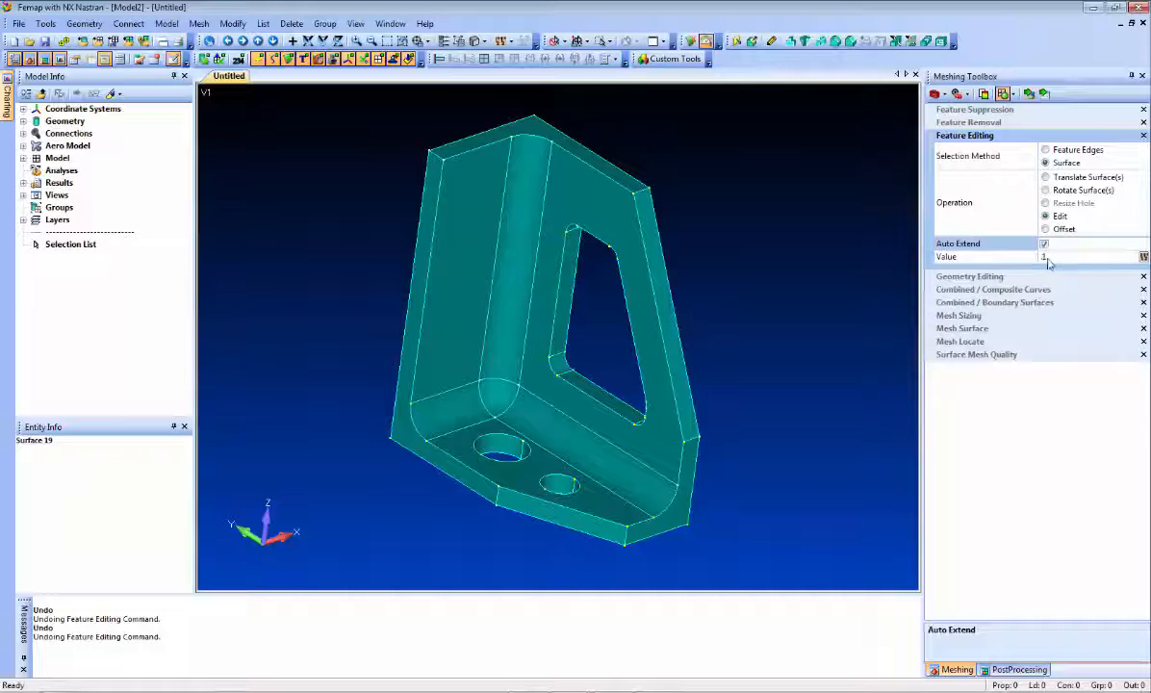
- Try changing one half of the larger base hole's surface to radius 0.3 with Auto Extend off, and undo it
click(1052, 257)
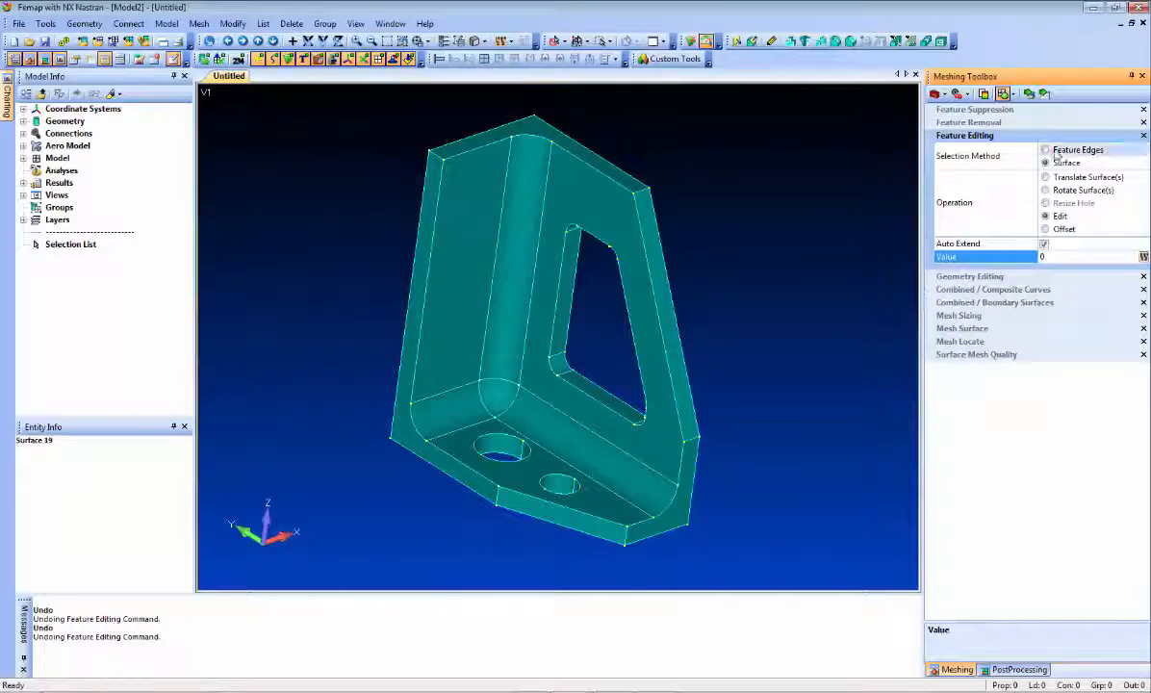
click(1043, 244)
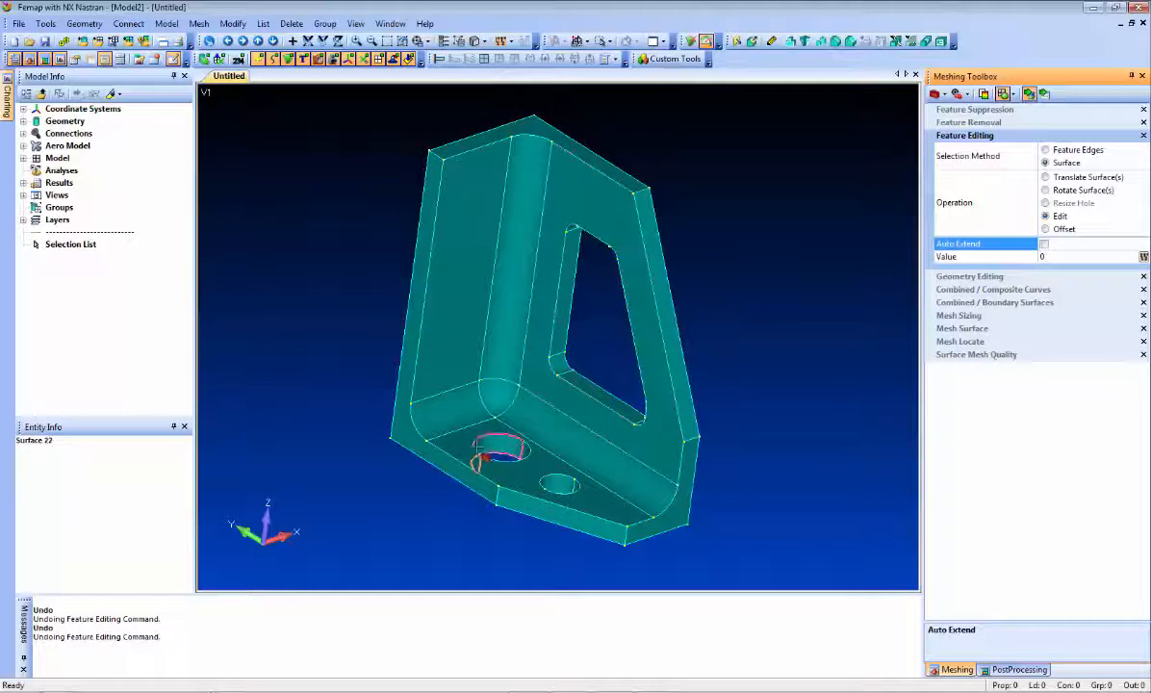
click(478, 446)
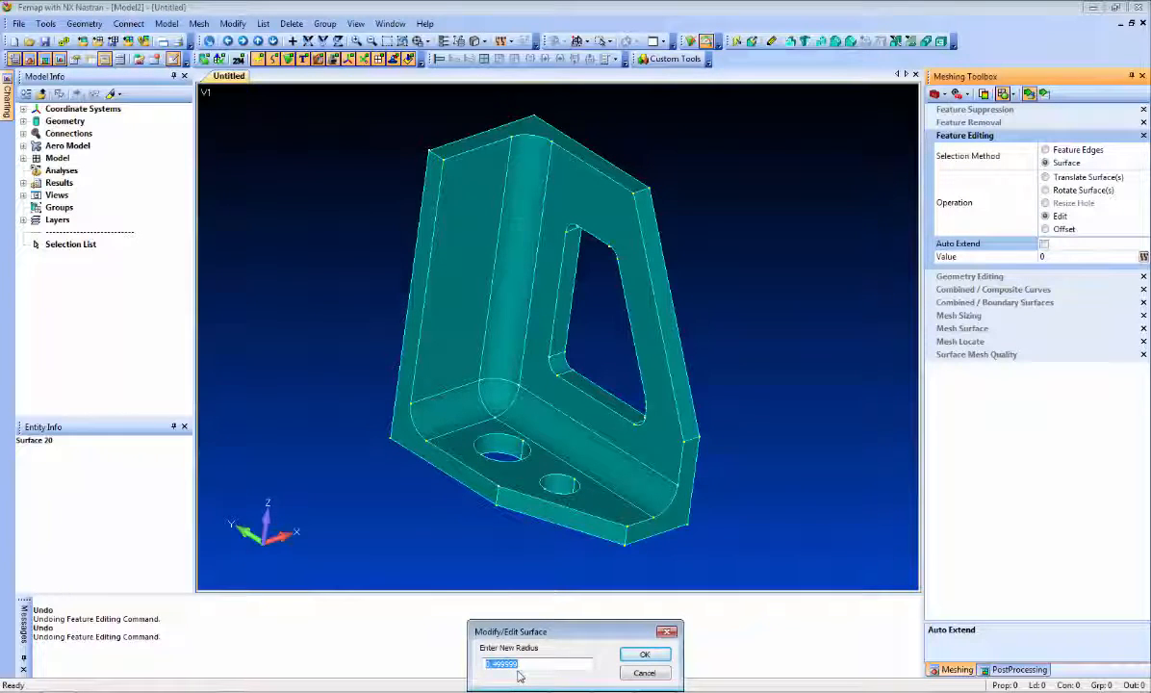
text(0.3)
key(Return)
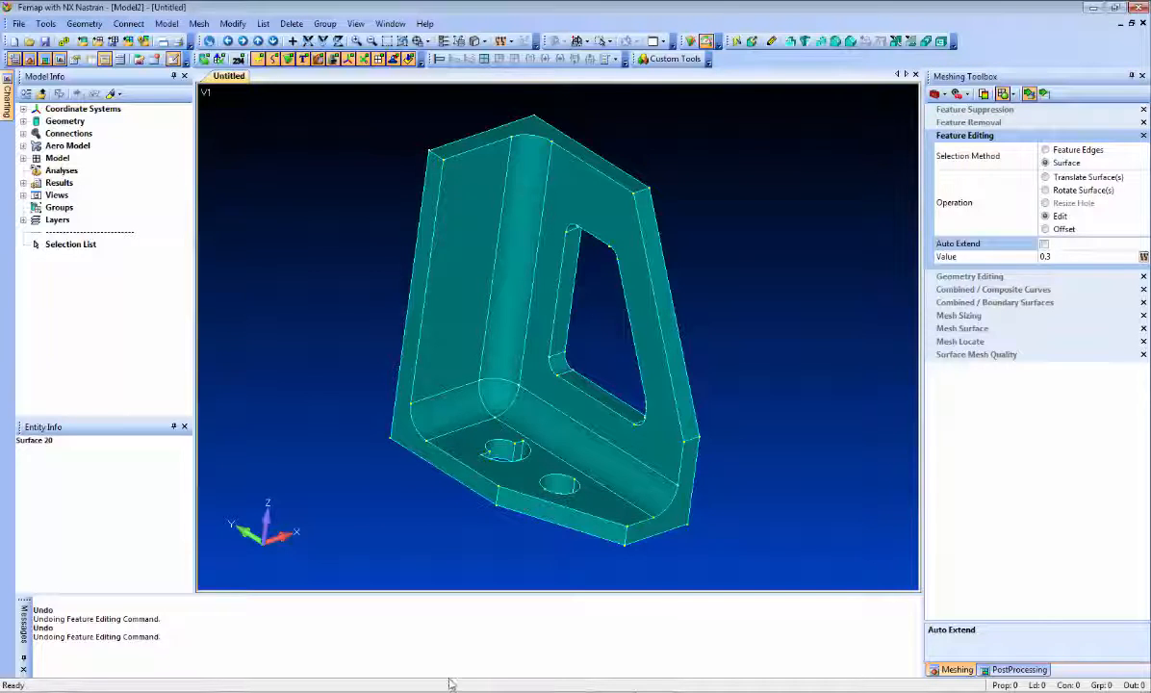
middle_drag(470, 470, 442, 464)
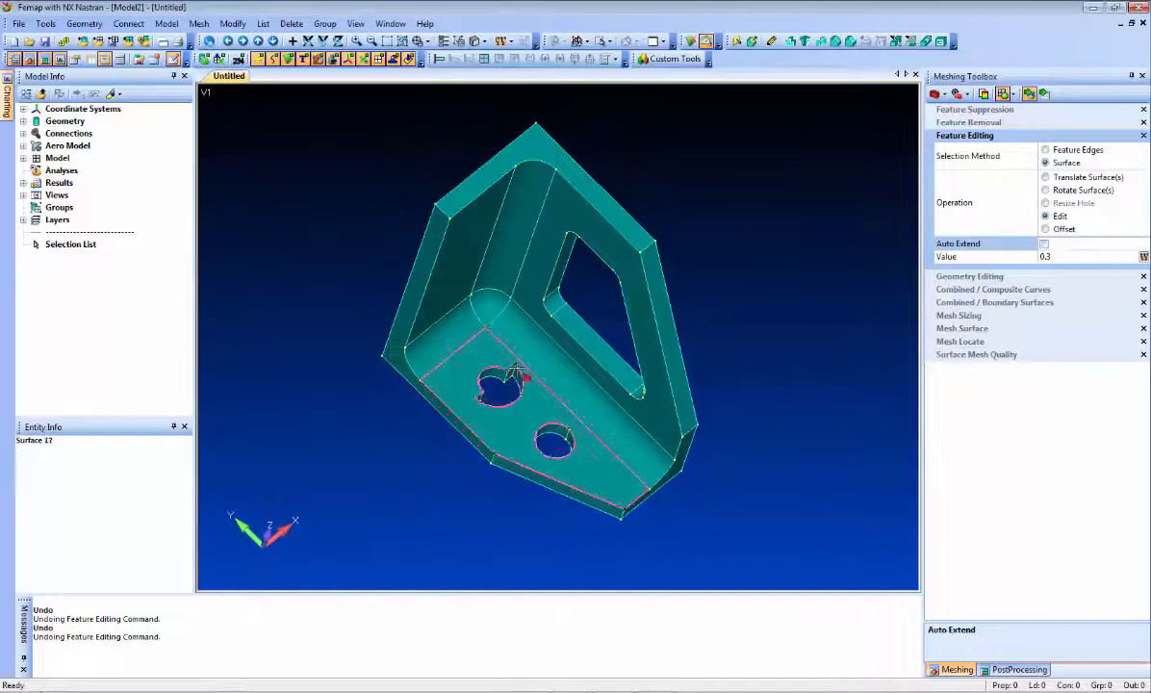
key(ctrl+z)
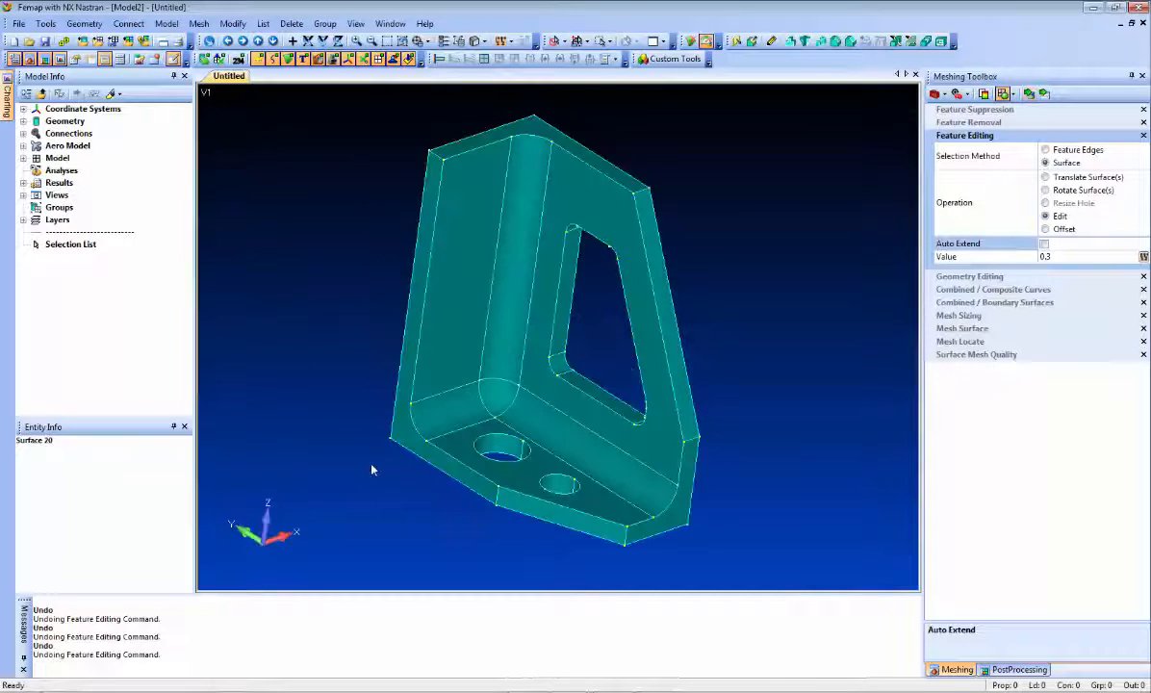
- Resize the whole larger base hole to radius 0.3 with Auto Extend on
click(1043, 245)
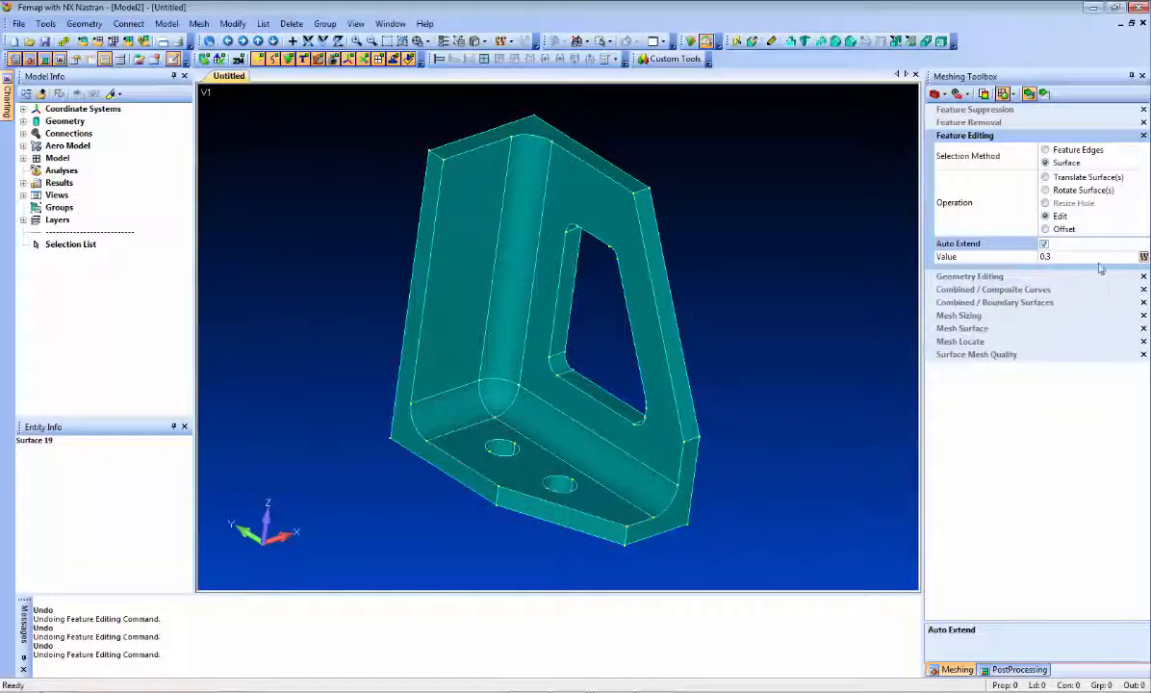
- Reset the edit value to 0 and change the bracket's connected inner fillets to radius 0.25
click(1066, 256)
text(0)
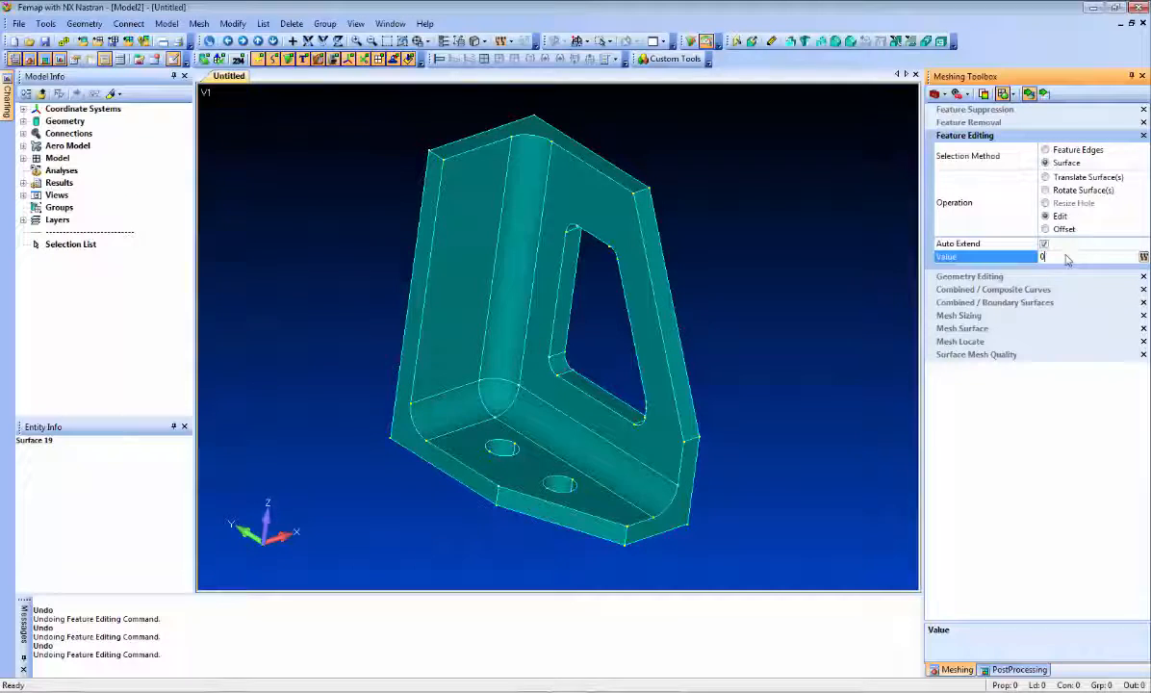
click(608, 465)
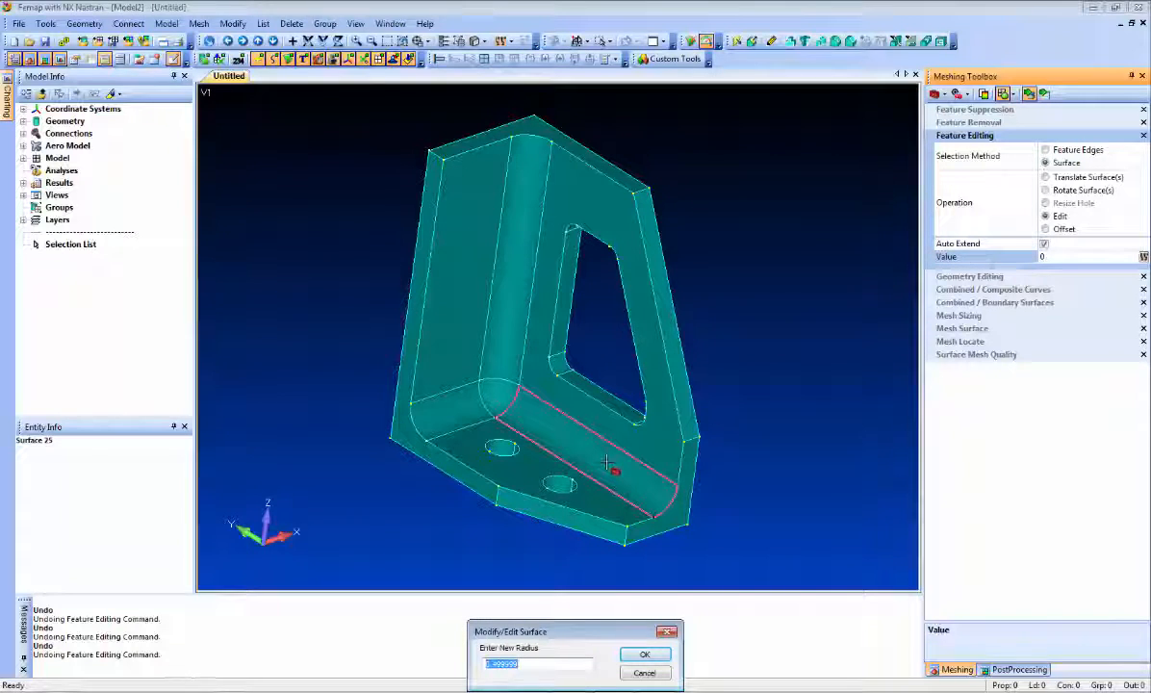
text(.25)
key(Return)
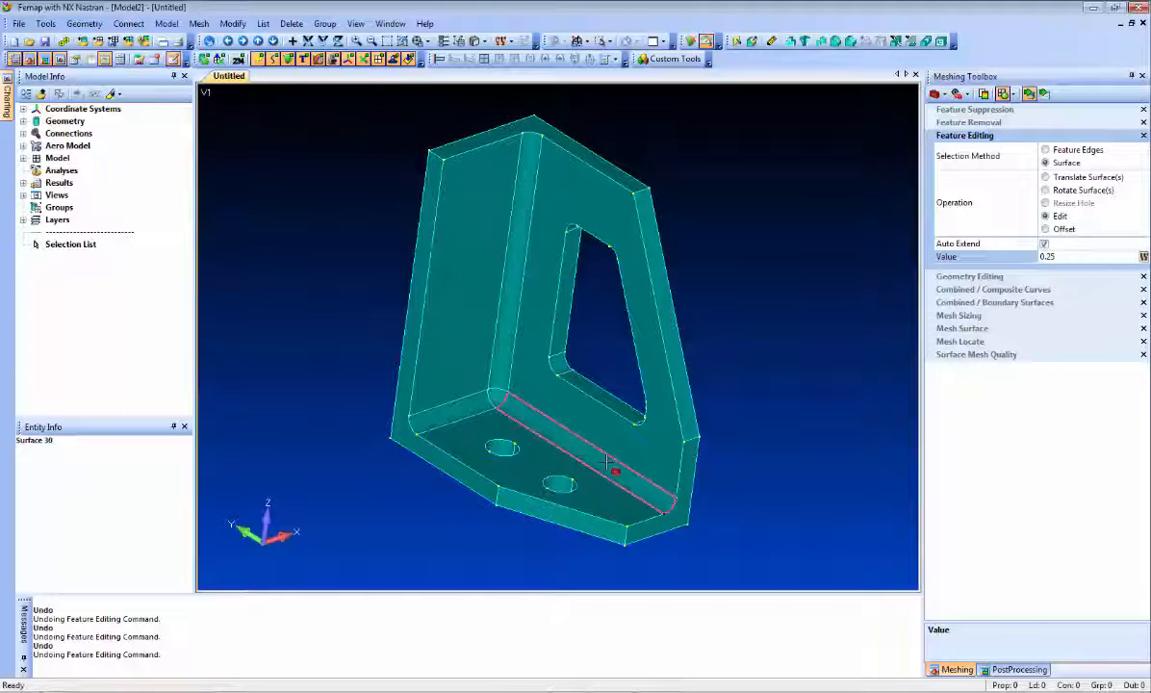
- Remove the bracket's connected inner fillets by setting the edit value to 0 and their new radius to 0
click(1068, 257)
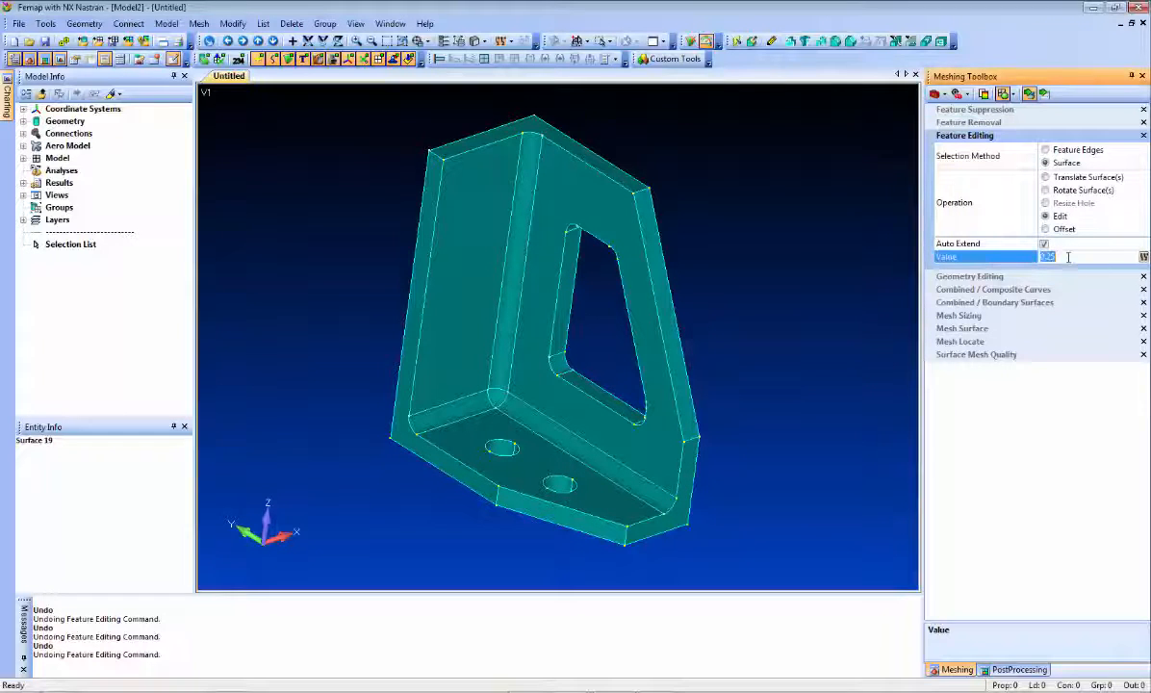
text(0)
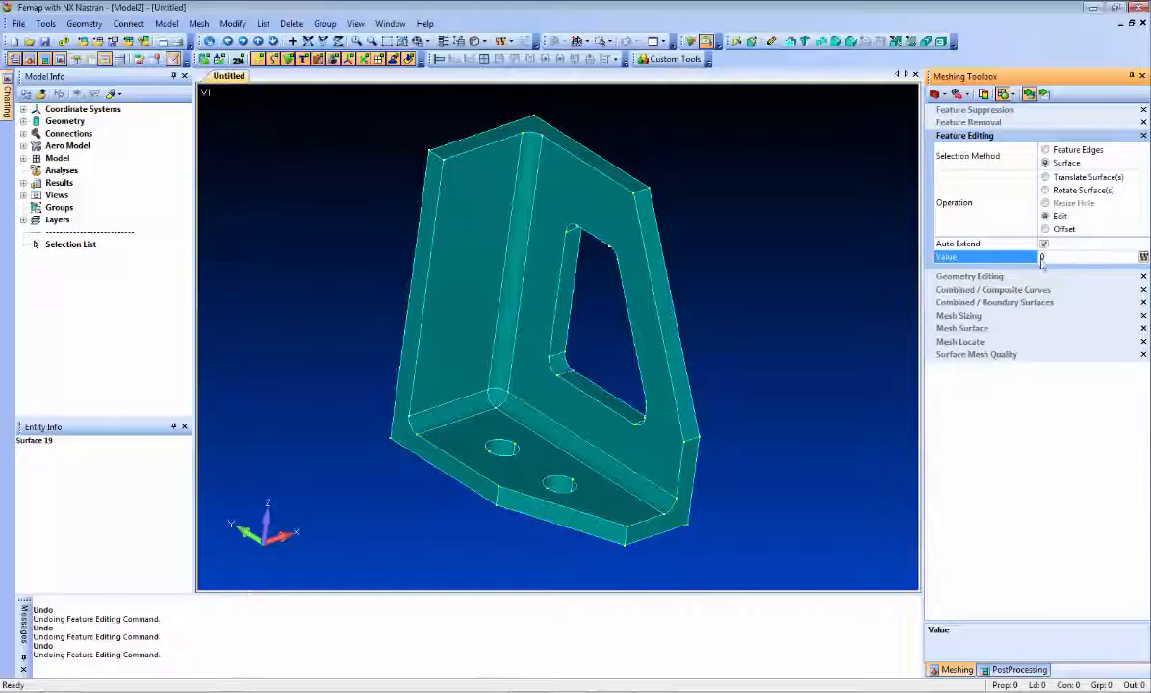
click(583, 451)
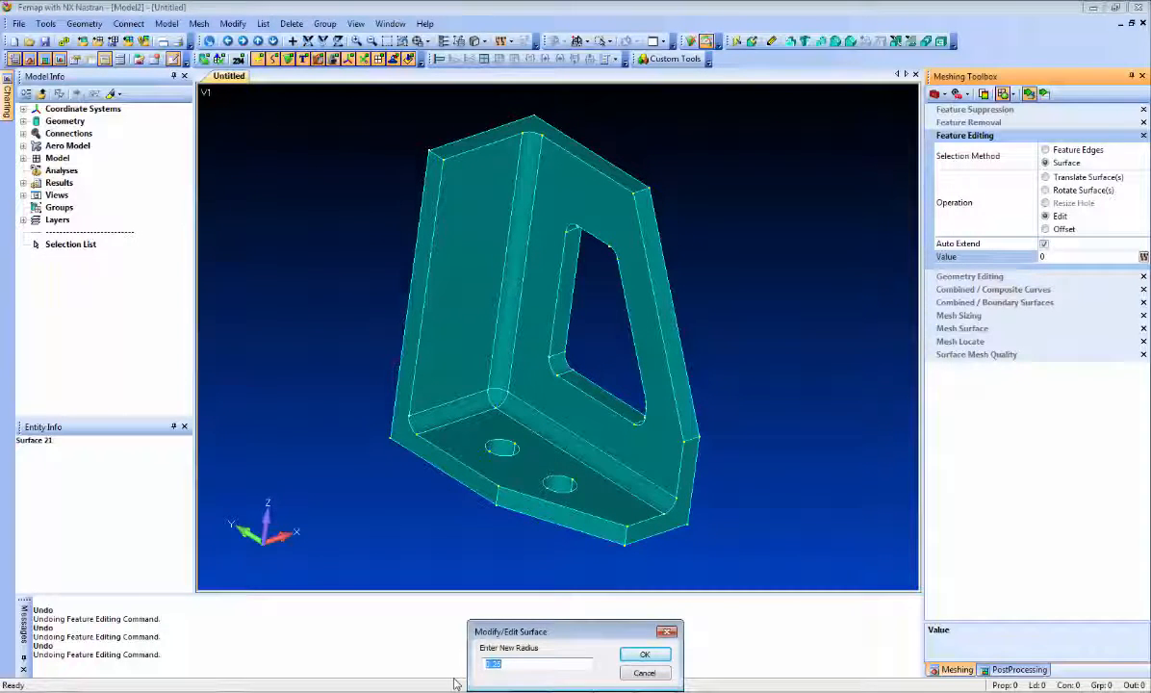
text(0)
key(Return)
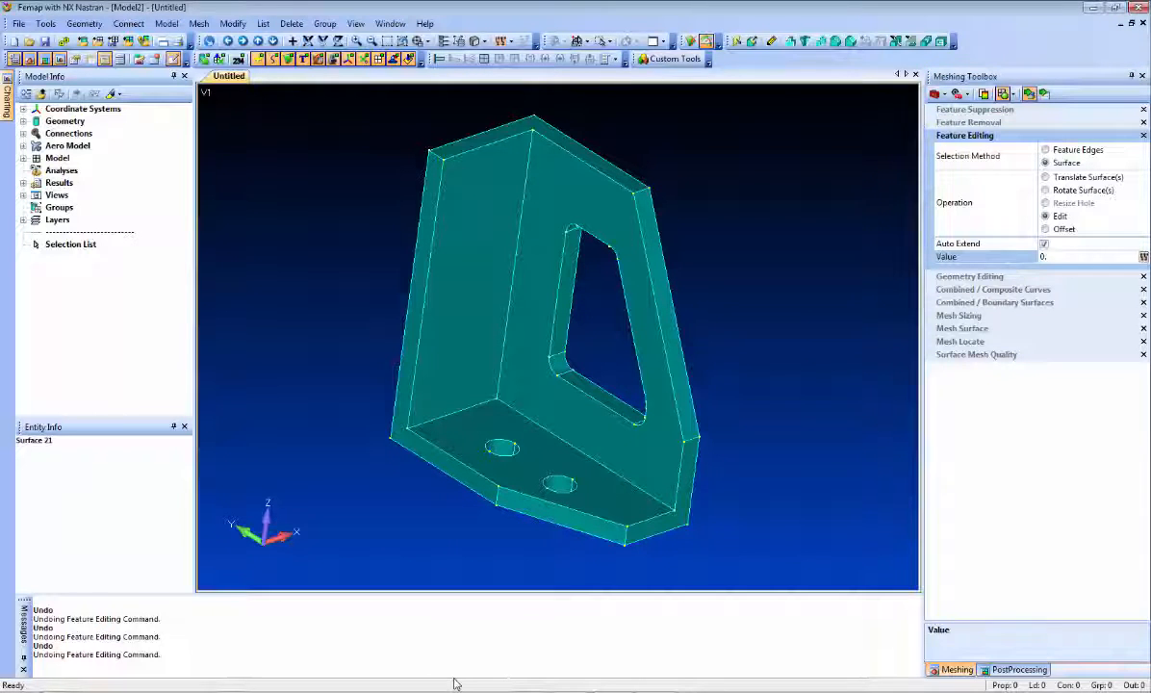
- Thin the bracket's walls and base by editing their outer faces with a value of -0.1
middle_drag(760, 313, 606, 318)
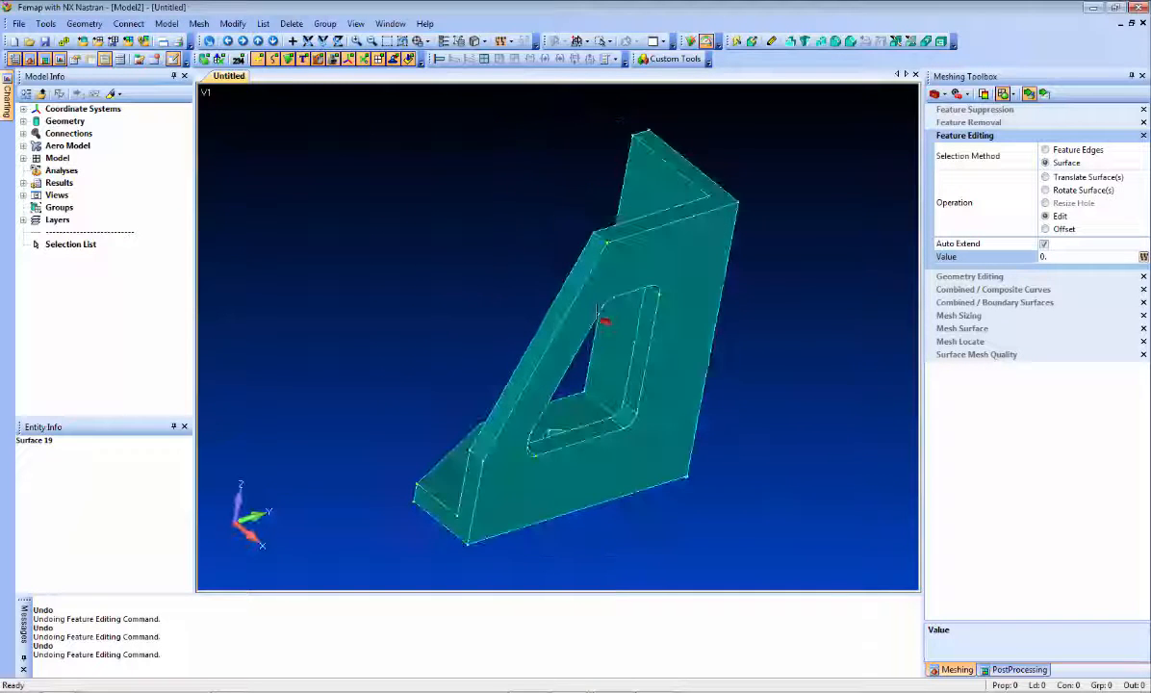
click(1057, 258)
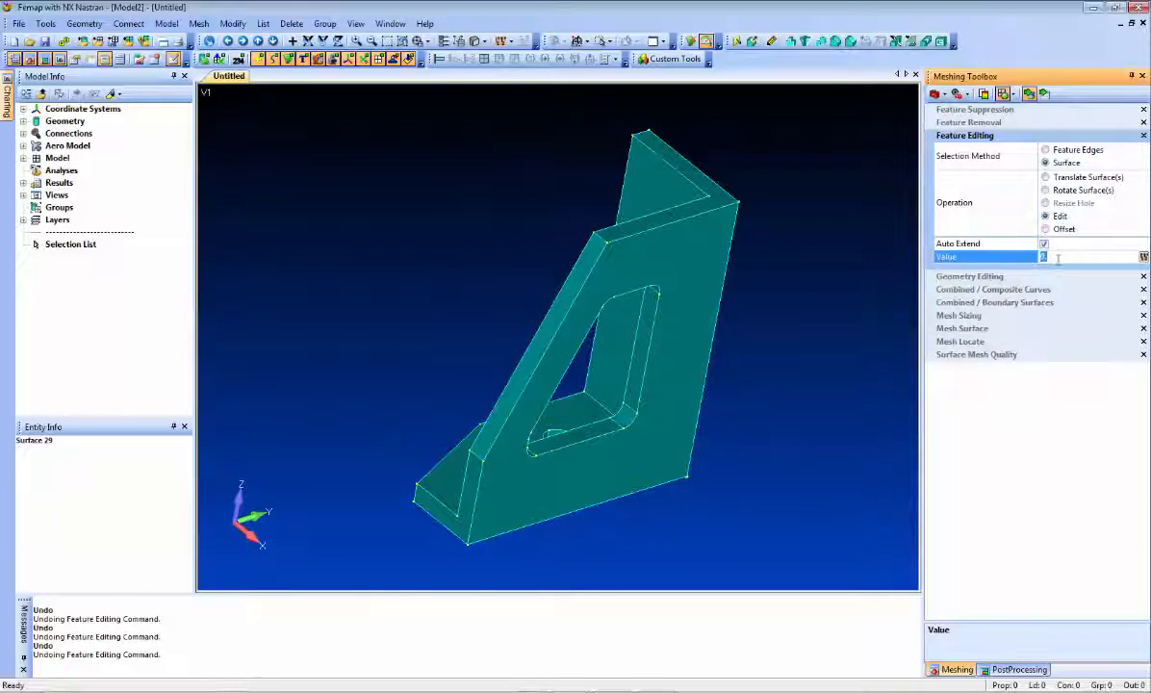
text(-1)
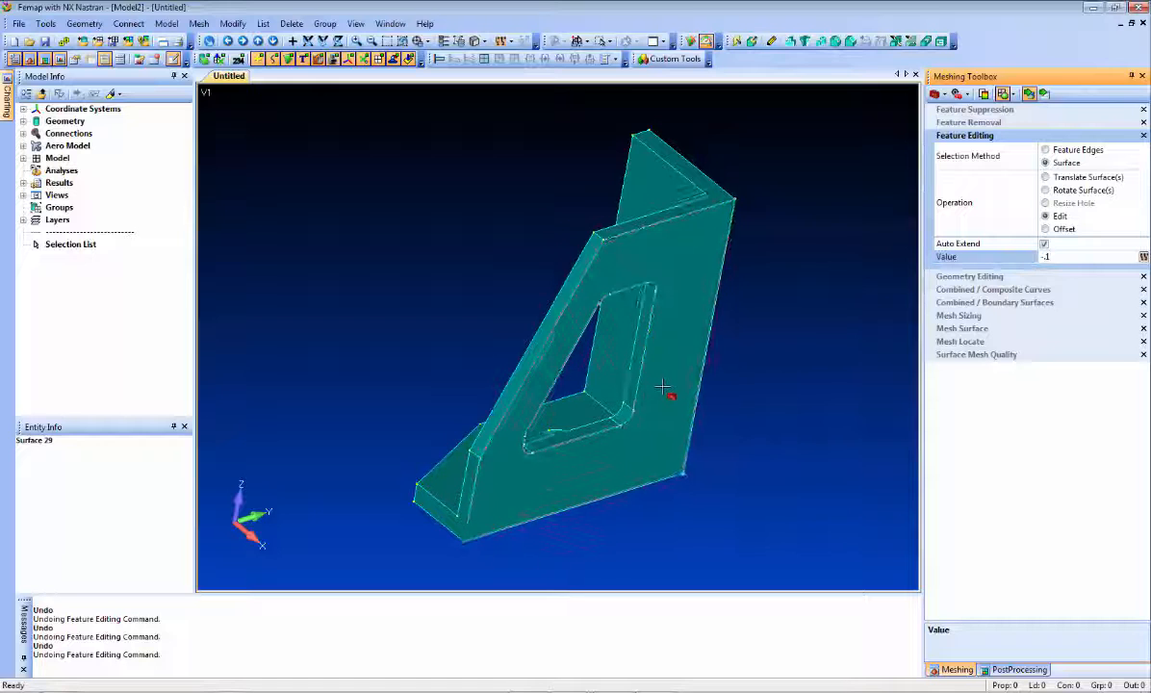
middle_drag(791, 387, 381, 318)
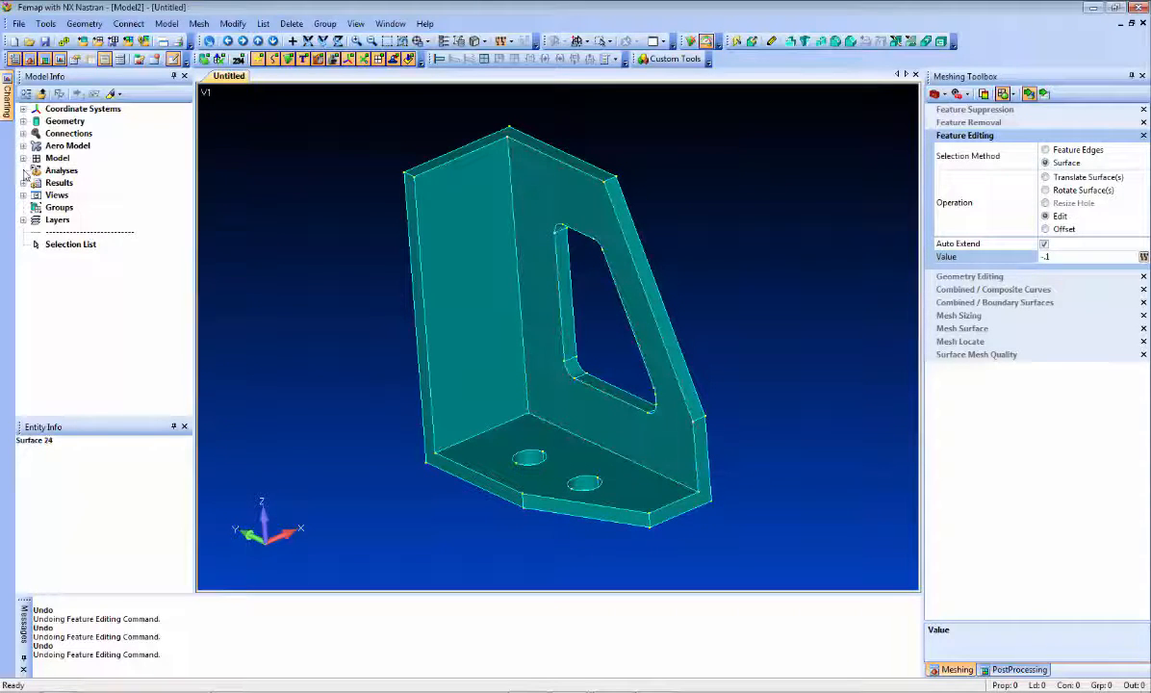
- Apply automatic tet mesh sizing to the solid with element size 0.248155 and the default options
click(23, 122)
right_click(78, 134)
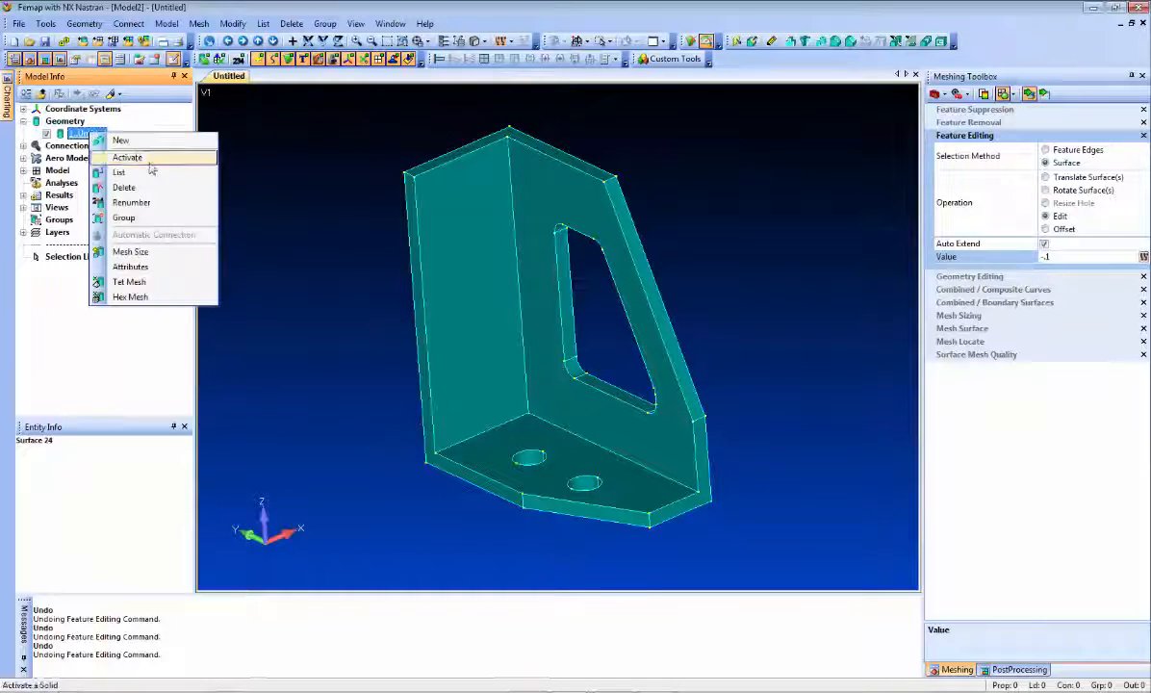
click(152, 251)
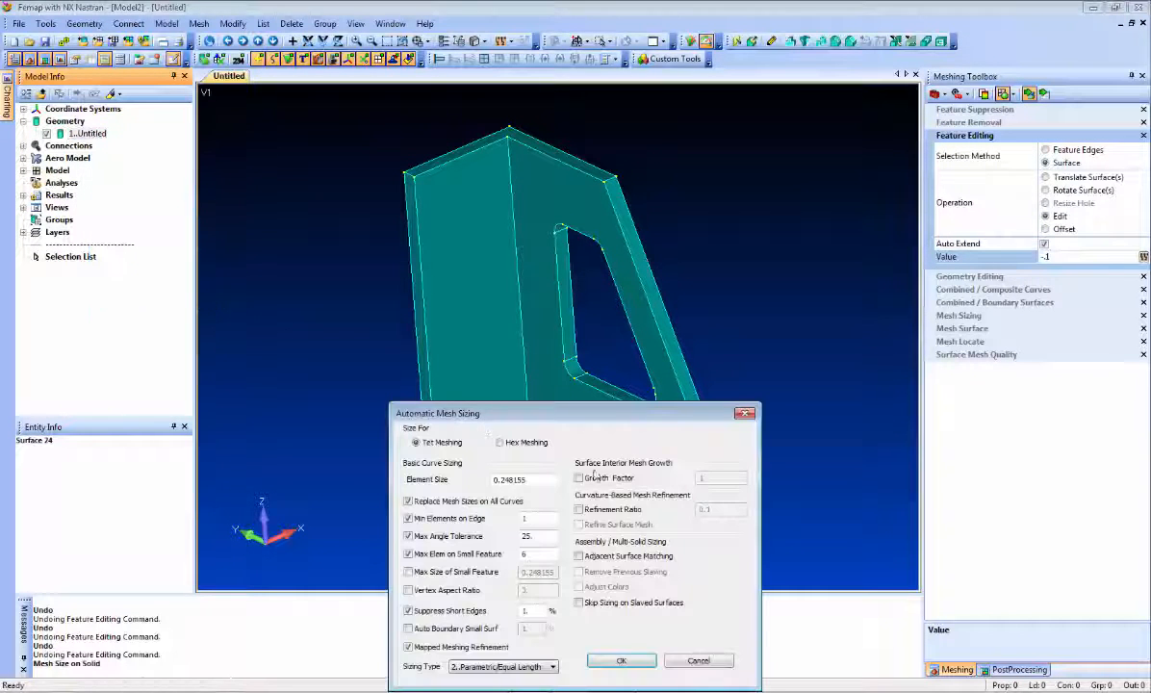
click(621, 660)
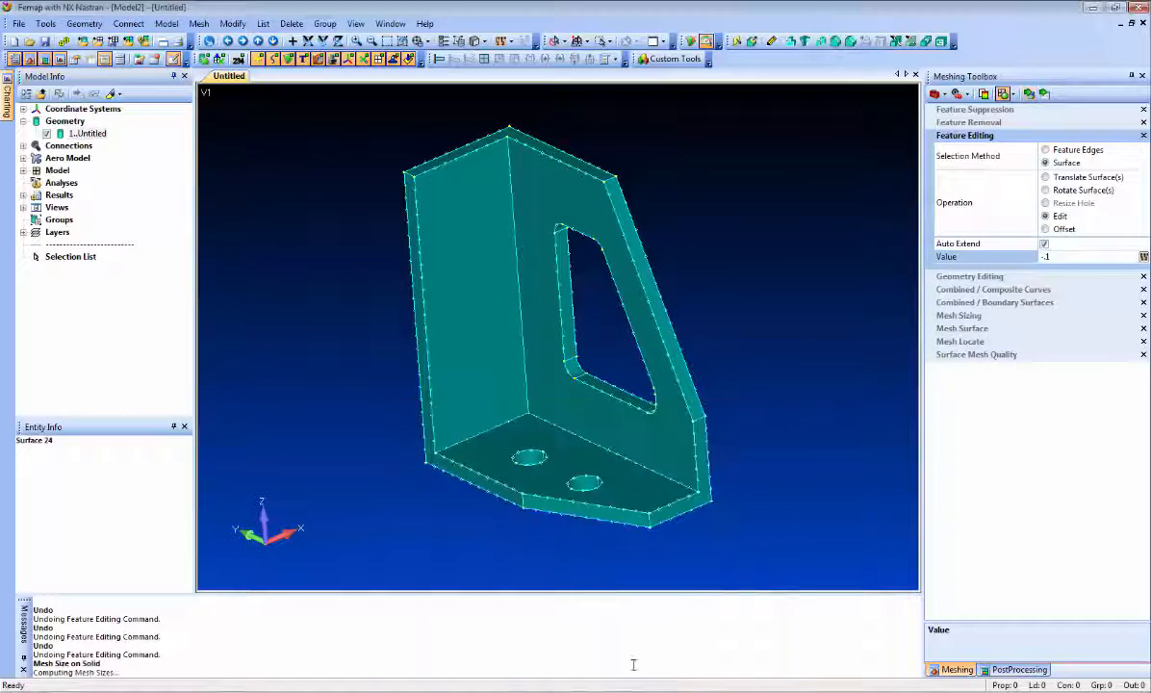
- Tet mesh the solid using the library material 7075-T651 Al Plate .25-.5 and the default meshing options
right_click(85, 134)
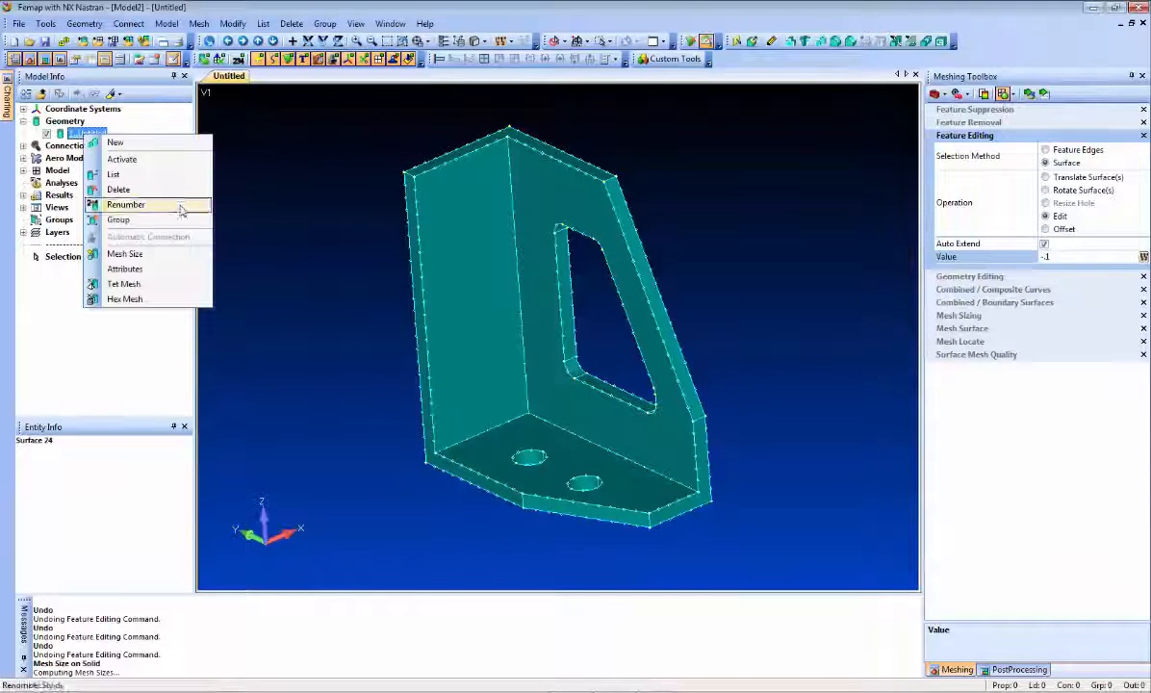
click(162, 284)
click(443, 514)
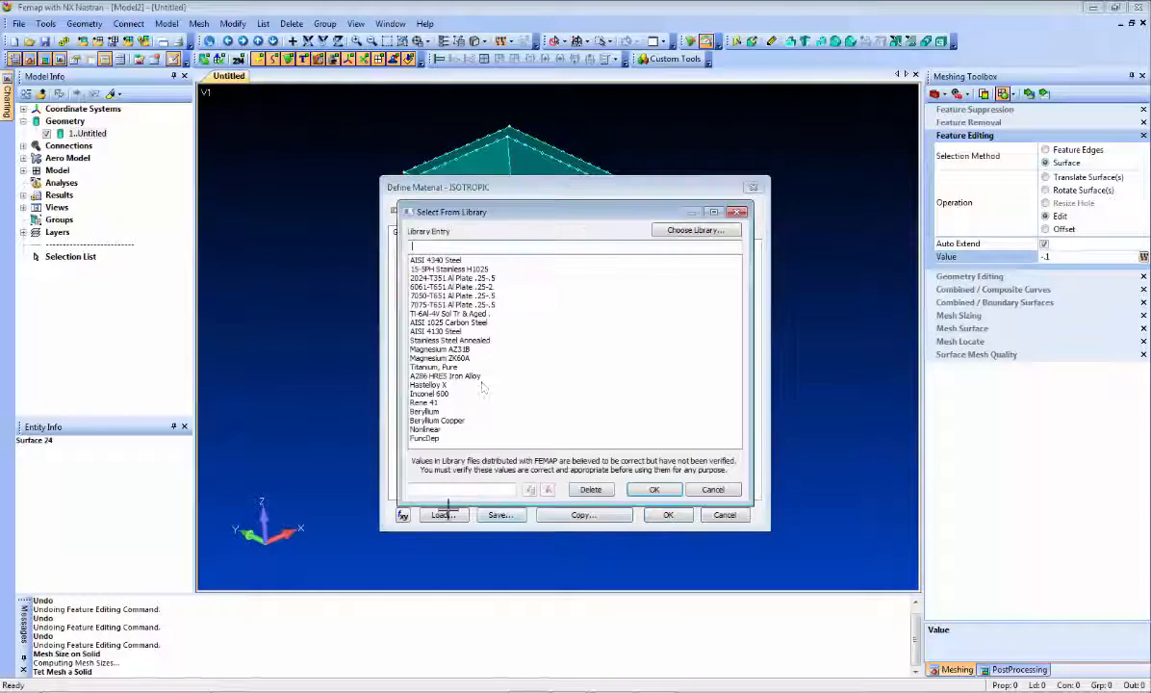
double_click(446, 306)
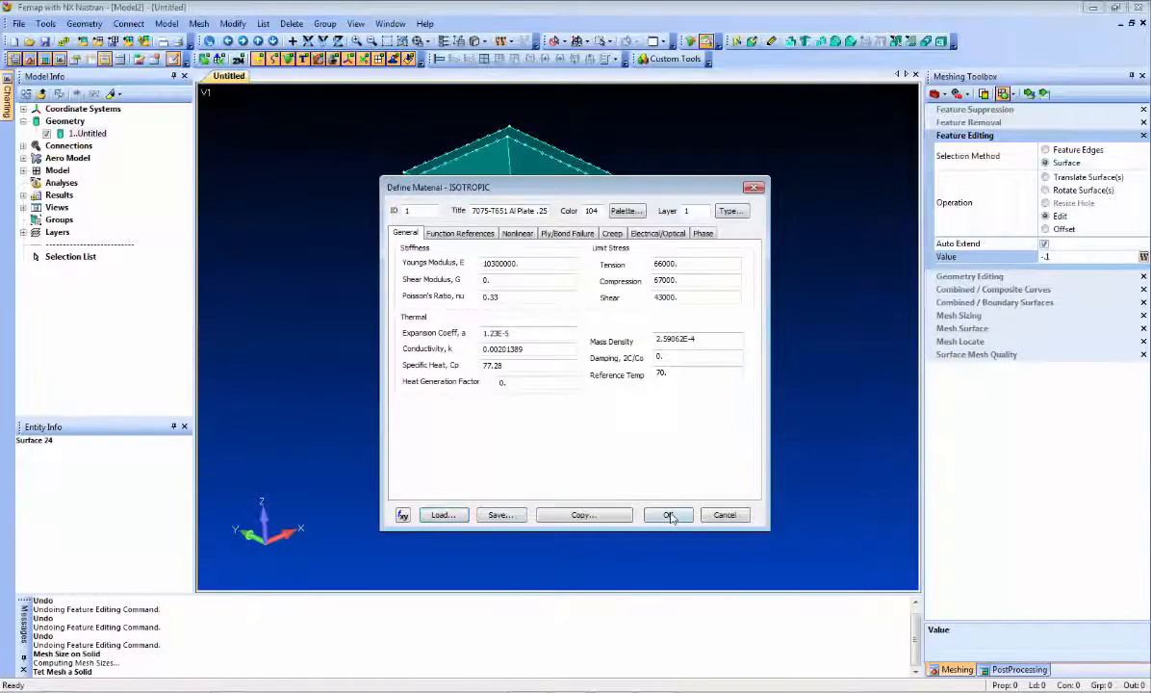
click(669, 515)
click(645, 671)
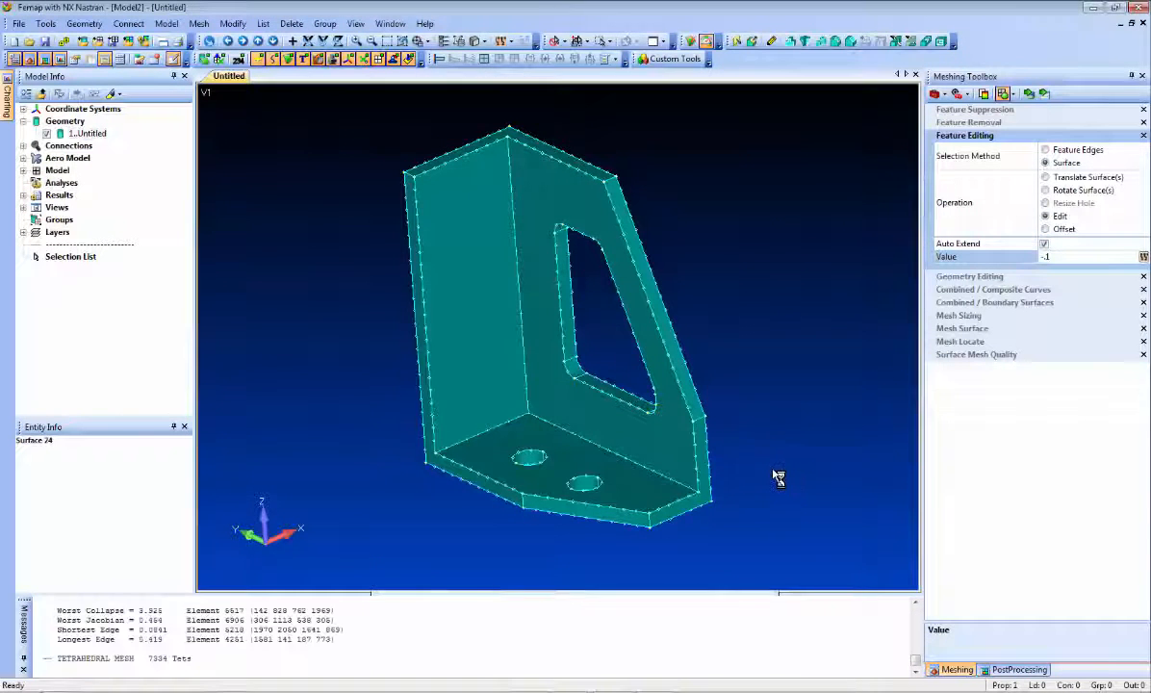
- Enlarge the window cutout's connected corner fillets by offsetting their surfaces twice with a value of -0.1
mouse_move(449, 495)
middle_down()
mouse_move(505, 478)
mouse_move(538, 433)
mouse_move(454, 471)
middle_up()
ctrl+middle_drag(574, 279, 572, 293)
scroll(577, 294, up, 4)
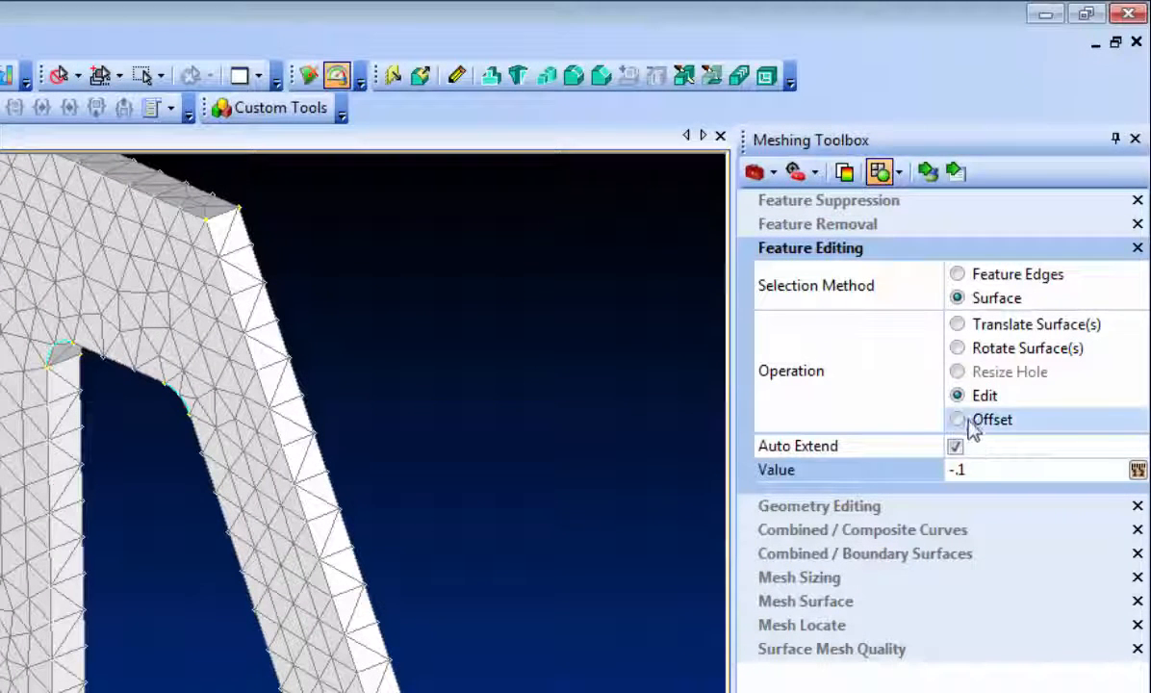
click(997, 428)
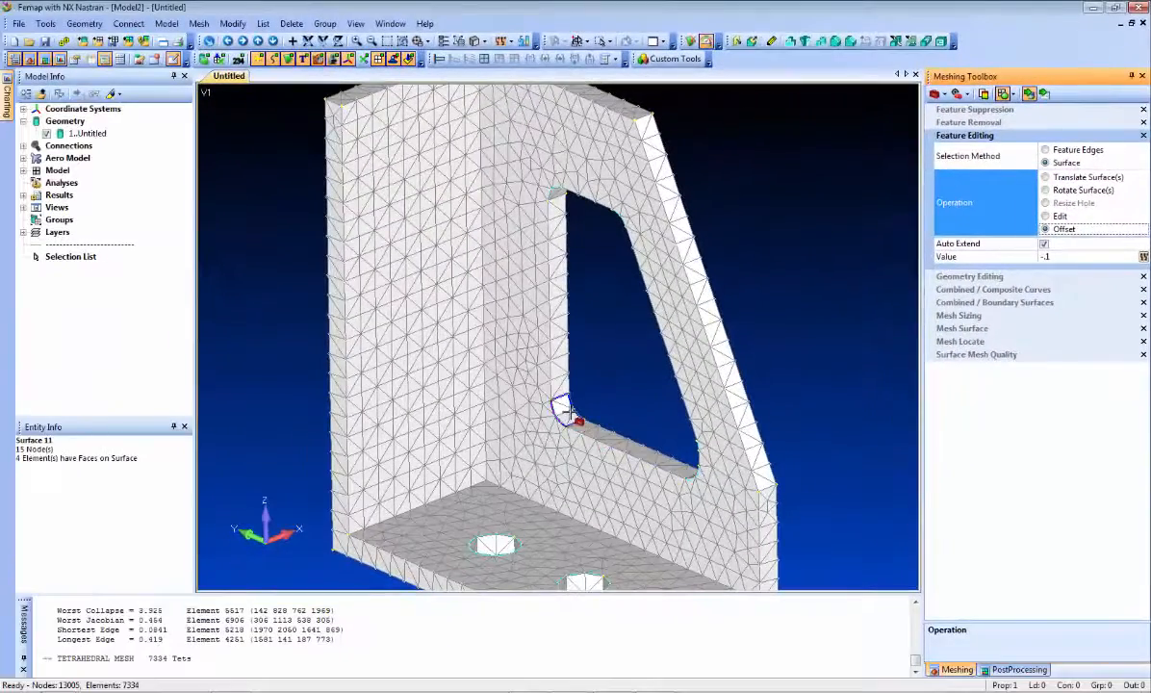
click(568, 412)
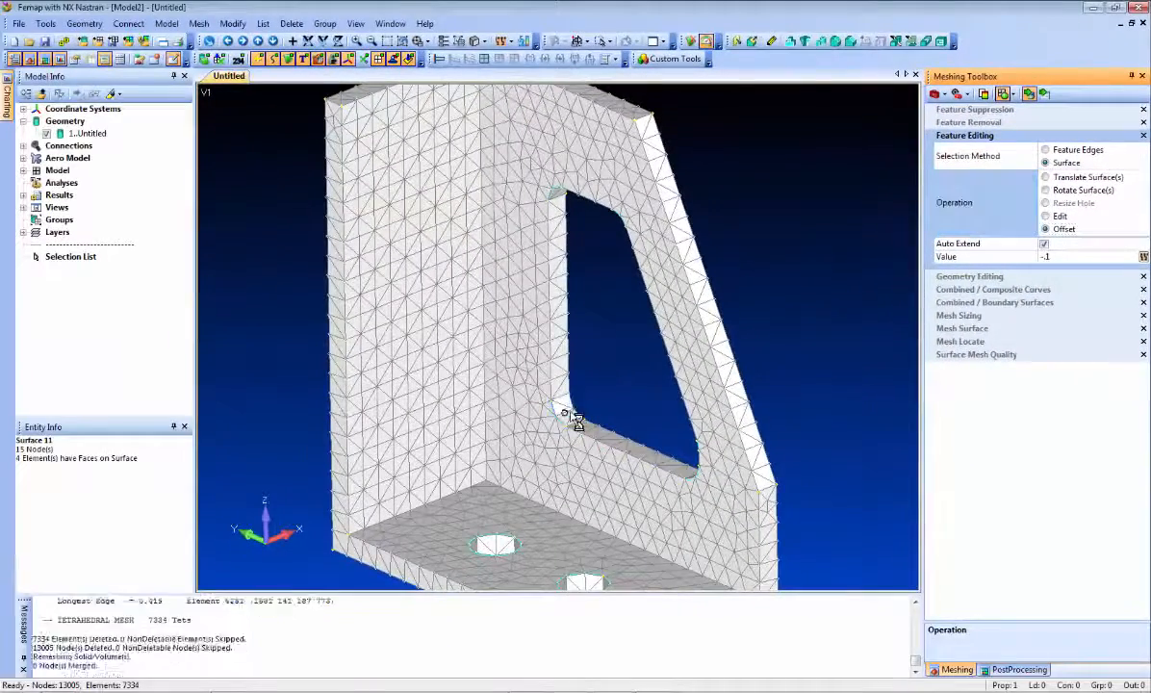
click(552, 402)
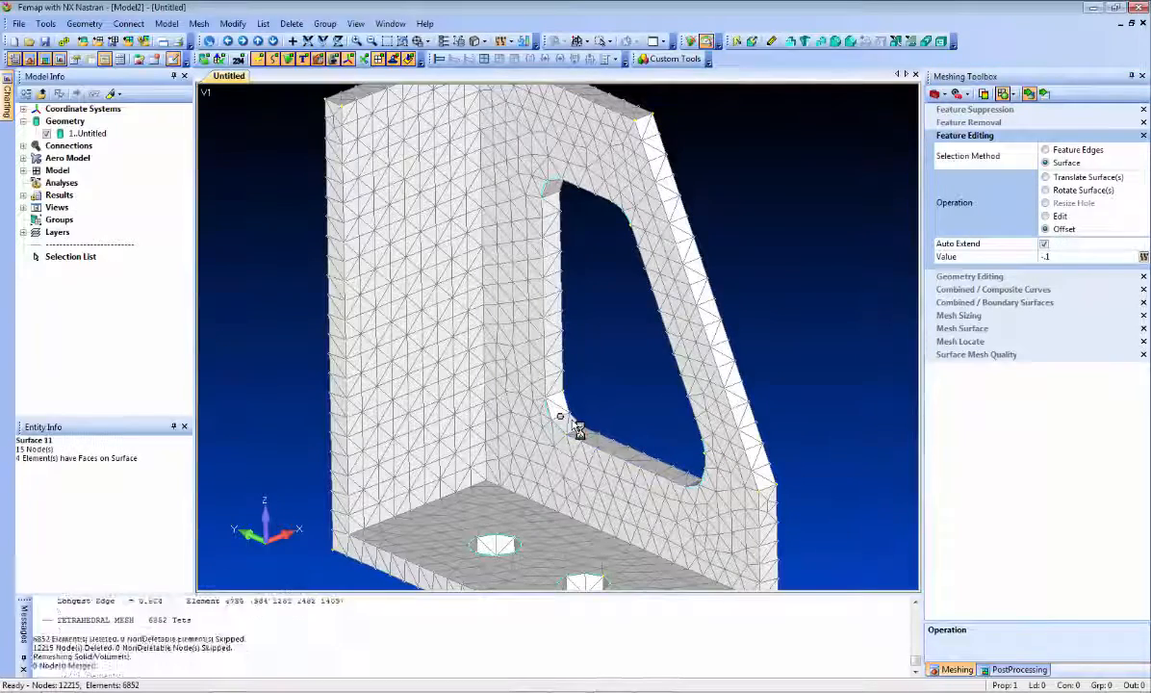
middle_drag(800, 351, 849, 333)
click(491, 454)
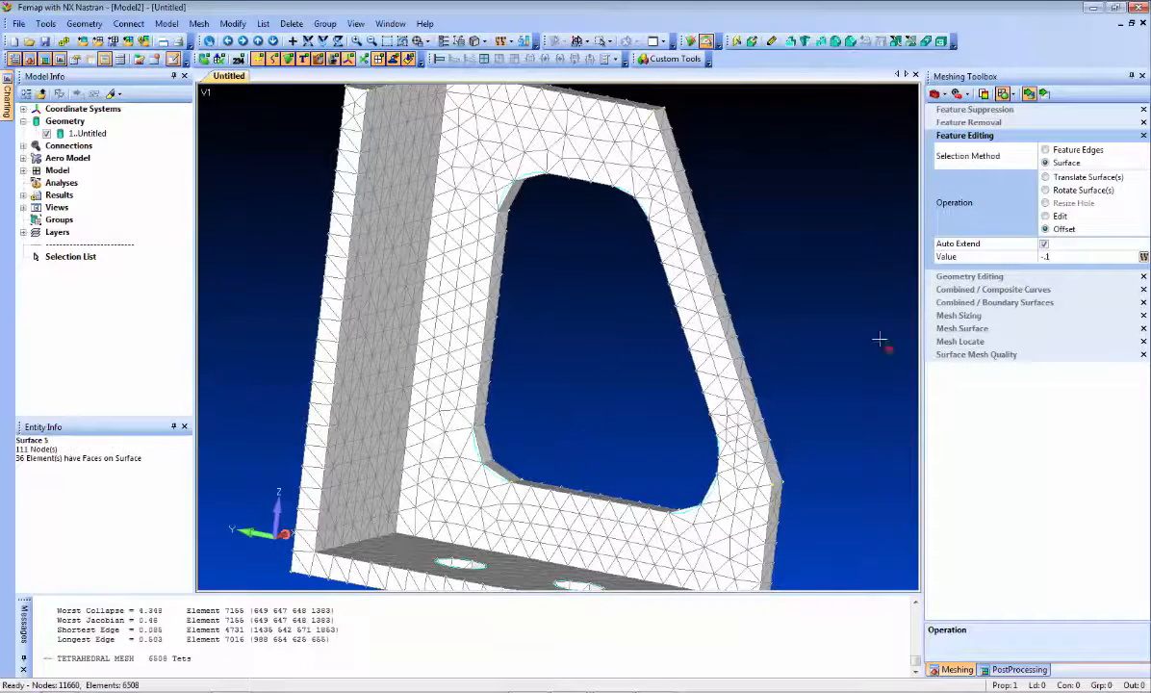
- Increase the mesh sizing by 1 element on the curves of the window cutout's corner fillets
click(962, 315)
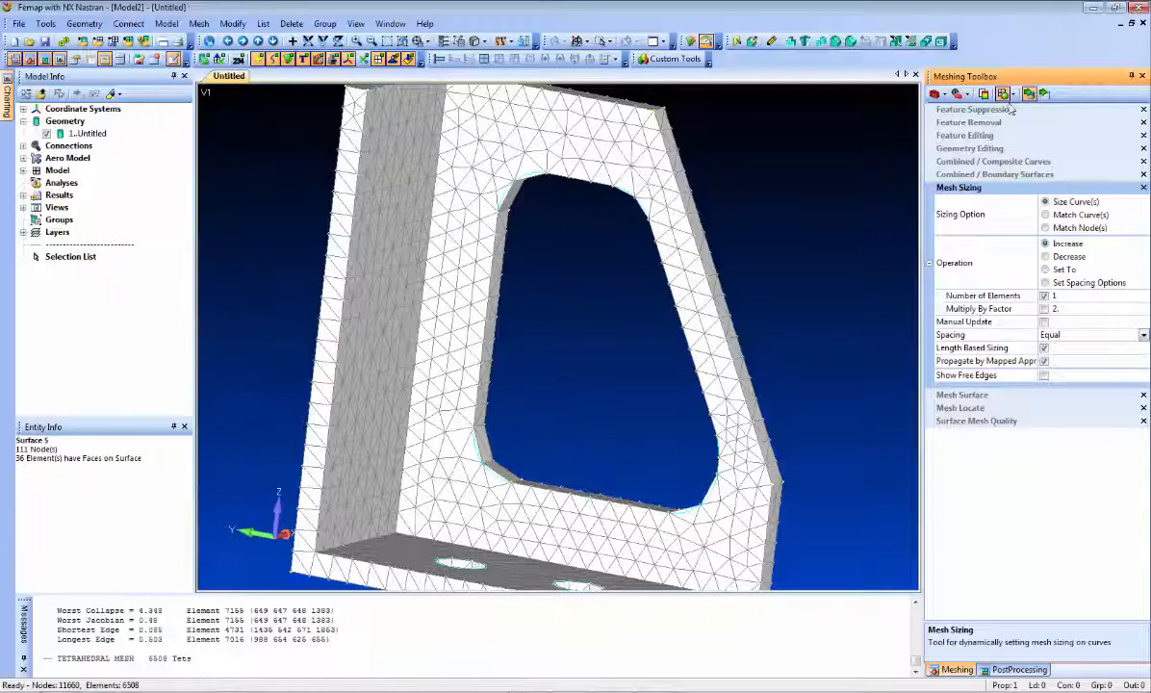
click(1044, 94)
middle_drag(533, 304, 526, 285)
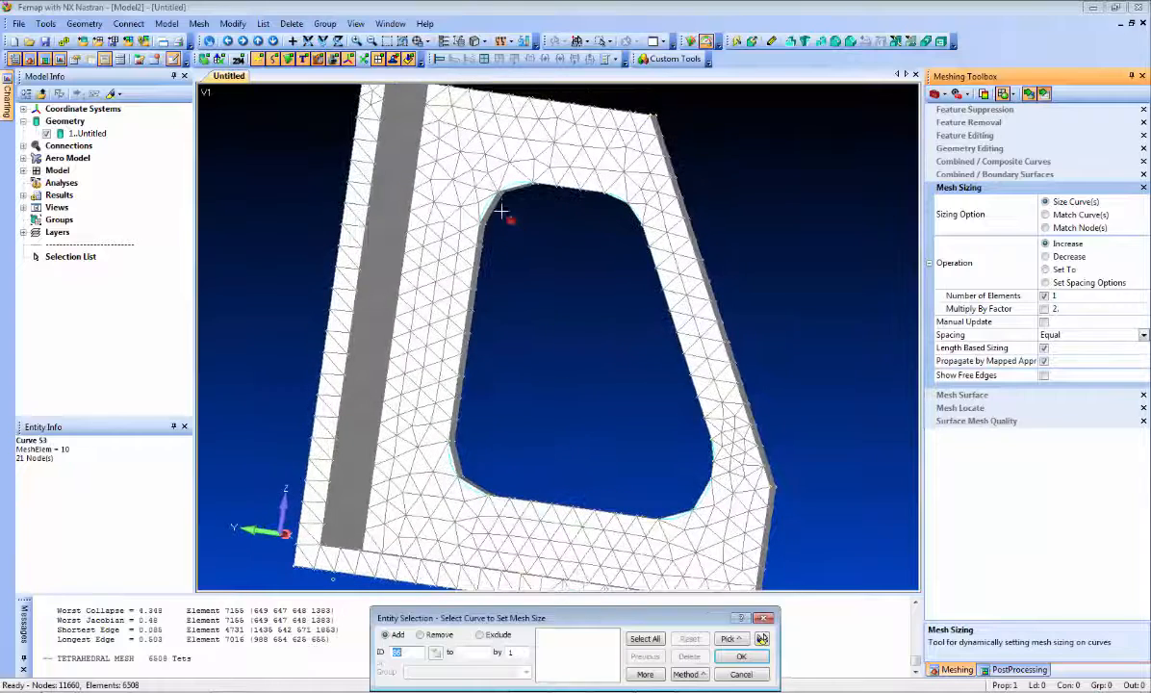
click(503, 203)
click(499, 199)
click(471, 473)
click(704, 504)
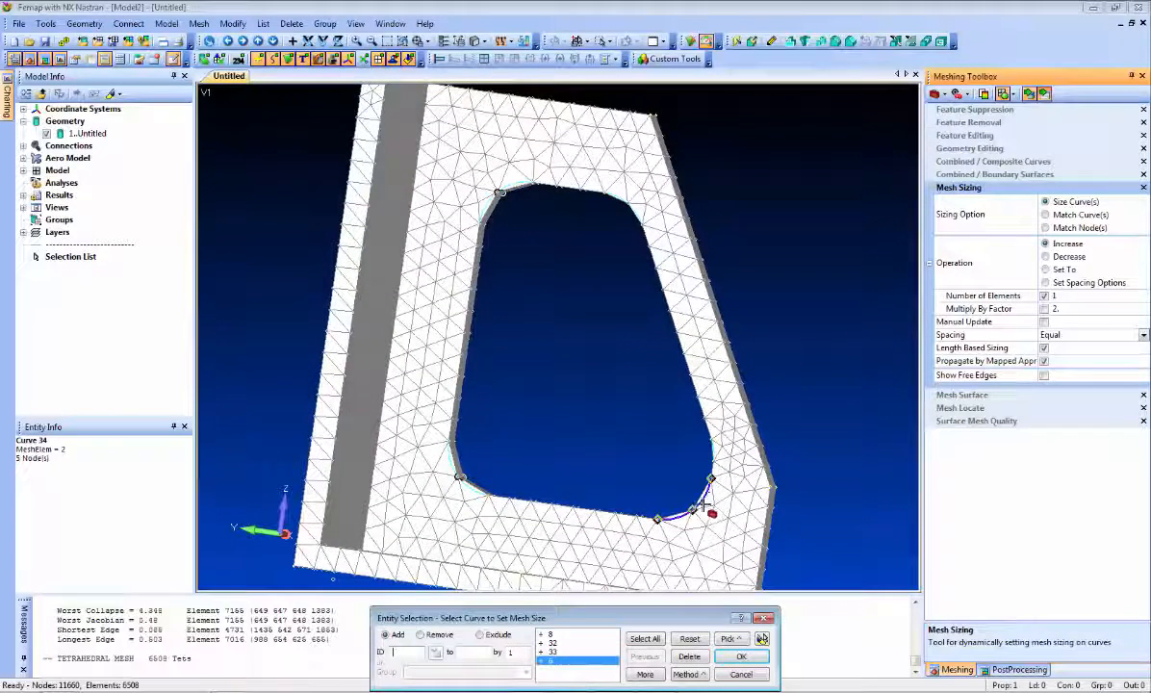
click(694, 510)
key(Return)
- Thin the bracket's walls and base further by editing their inner faces with a value of -0.05
middle_drag(571, 352, 584, 325)
scroll(584, 325, down, 5)
mouse_move(301, 286)
middle_down()
mouse_move(318, 272)
mouse_move(307, 285)
middle_up()
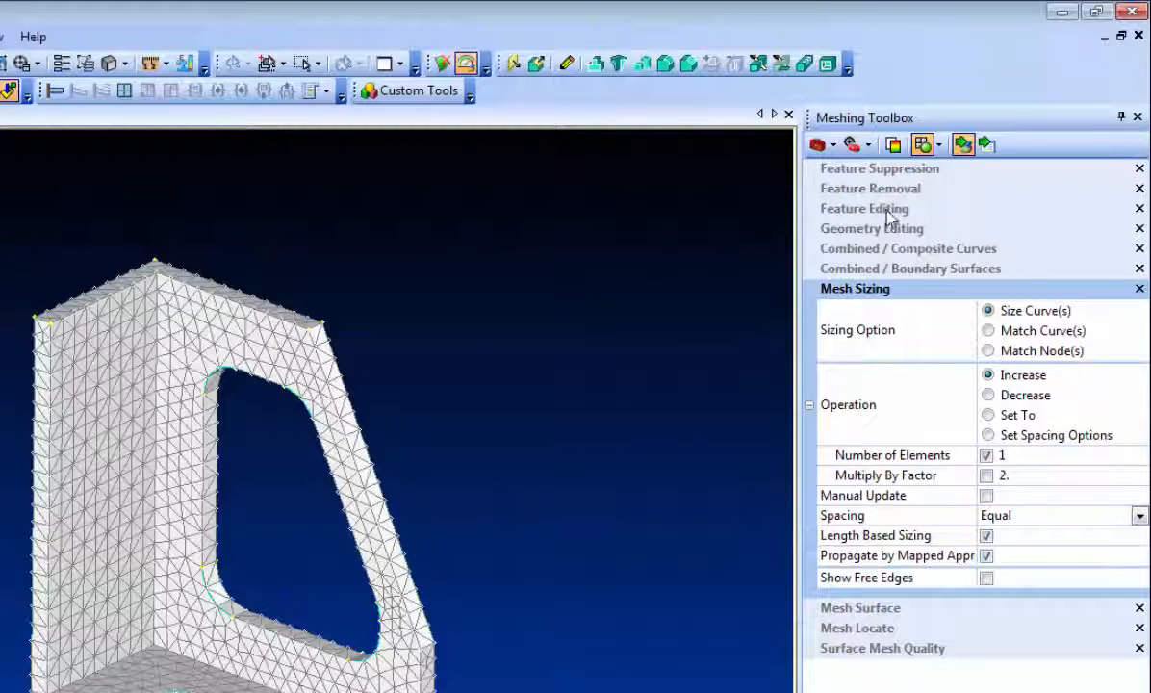
click(837, 208)
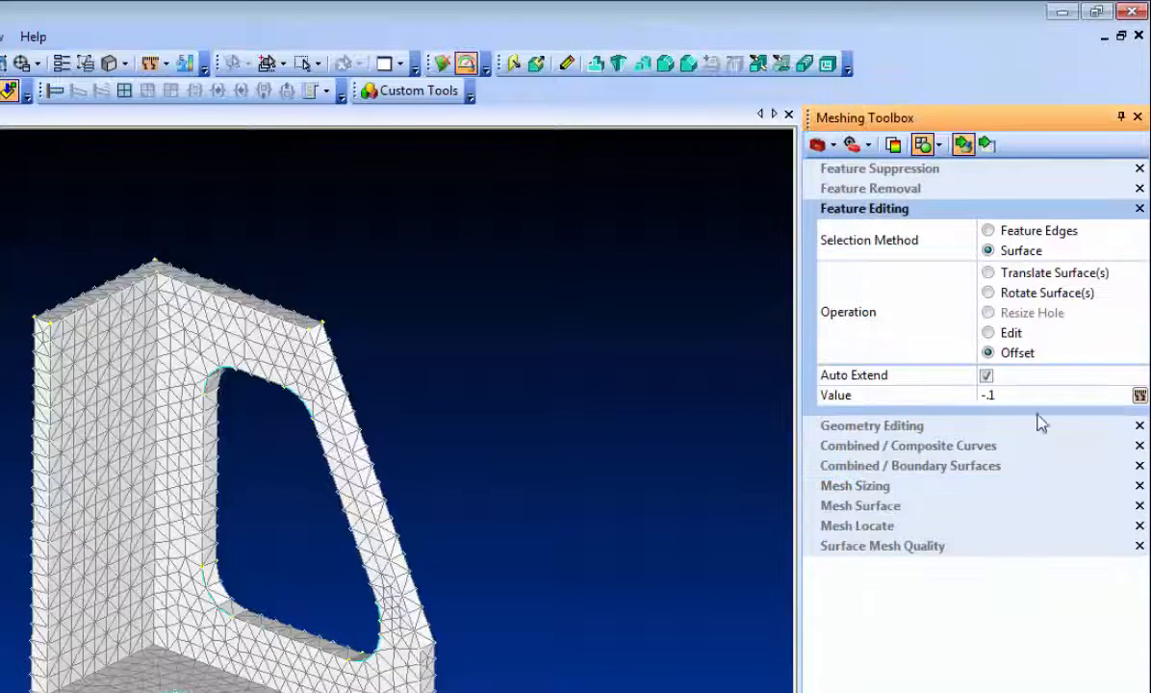
click(1006, 333)
click(1023, 395)
key(BackSpace)
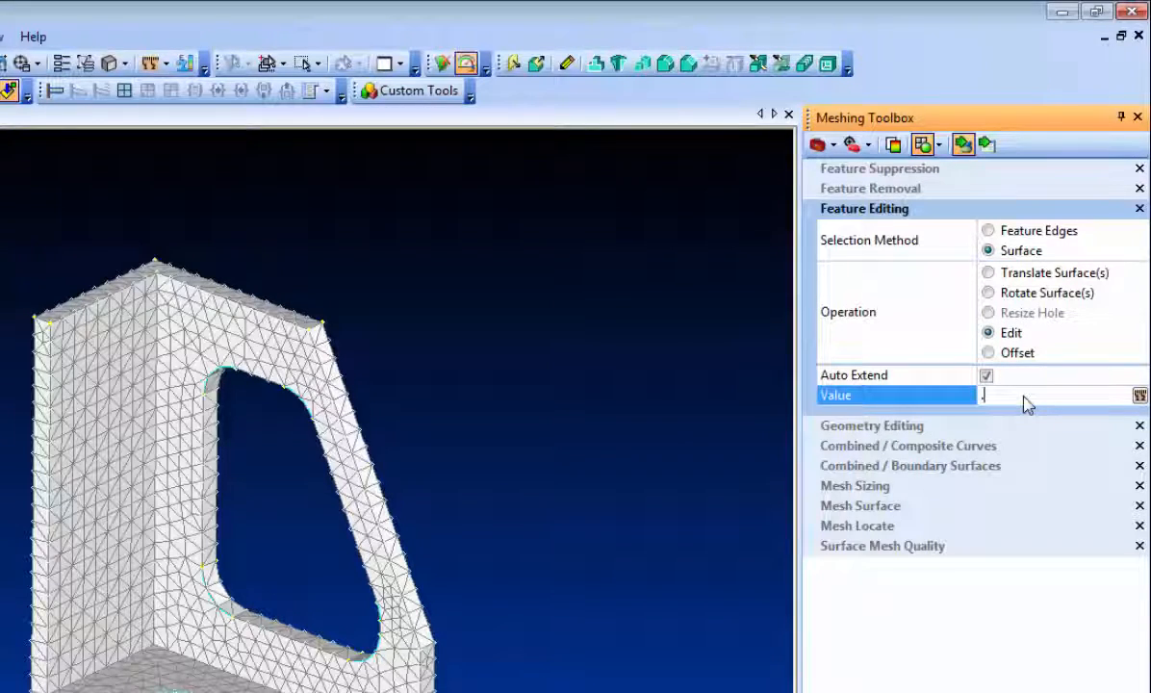
text(-.05)
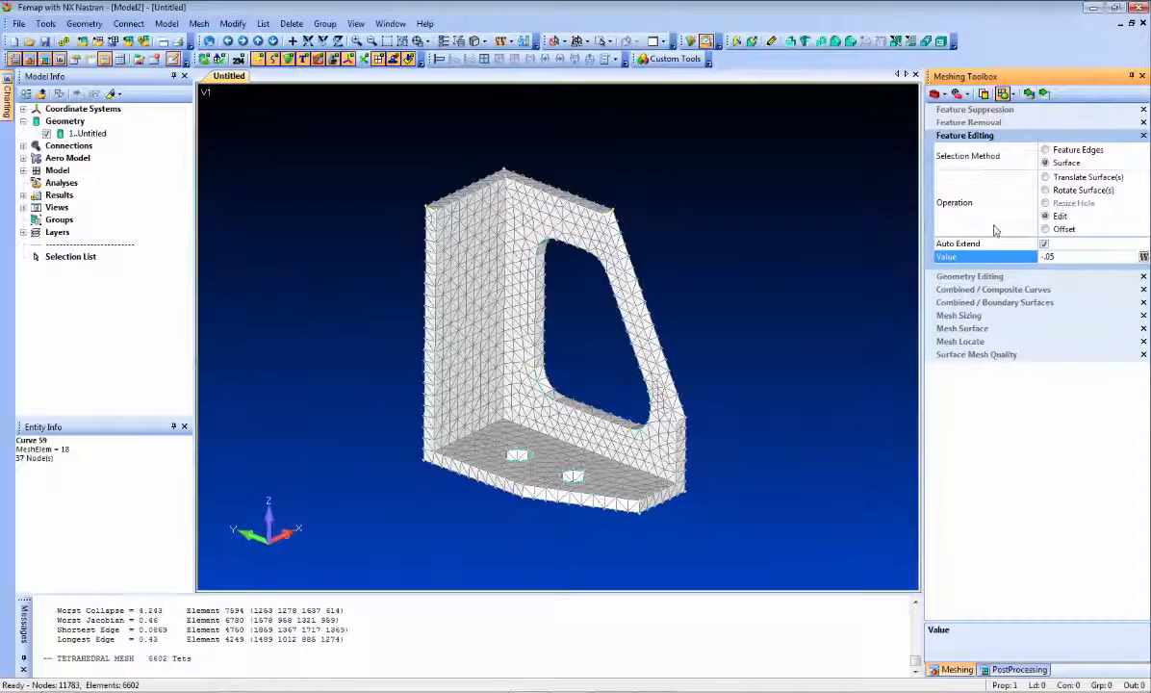
click(582, 333)
click(481, 297)
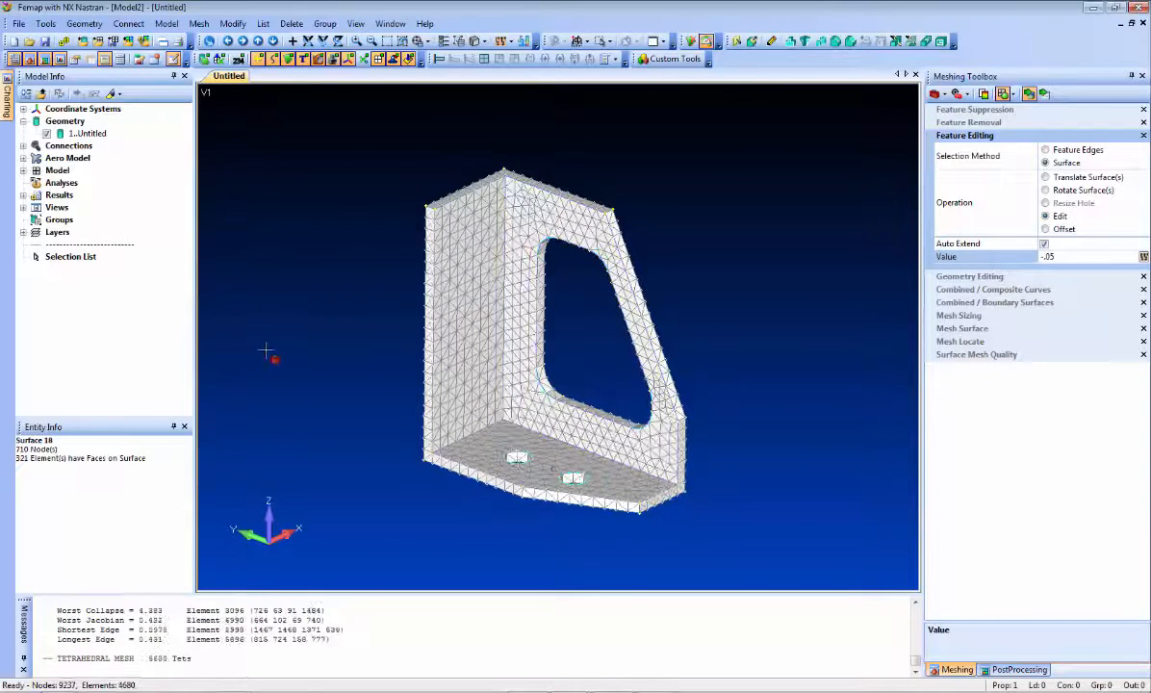